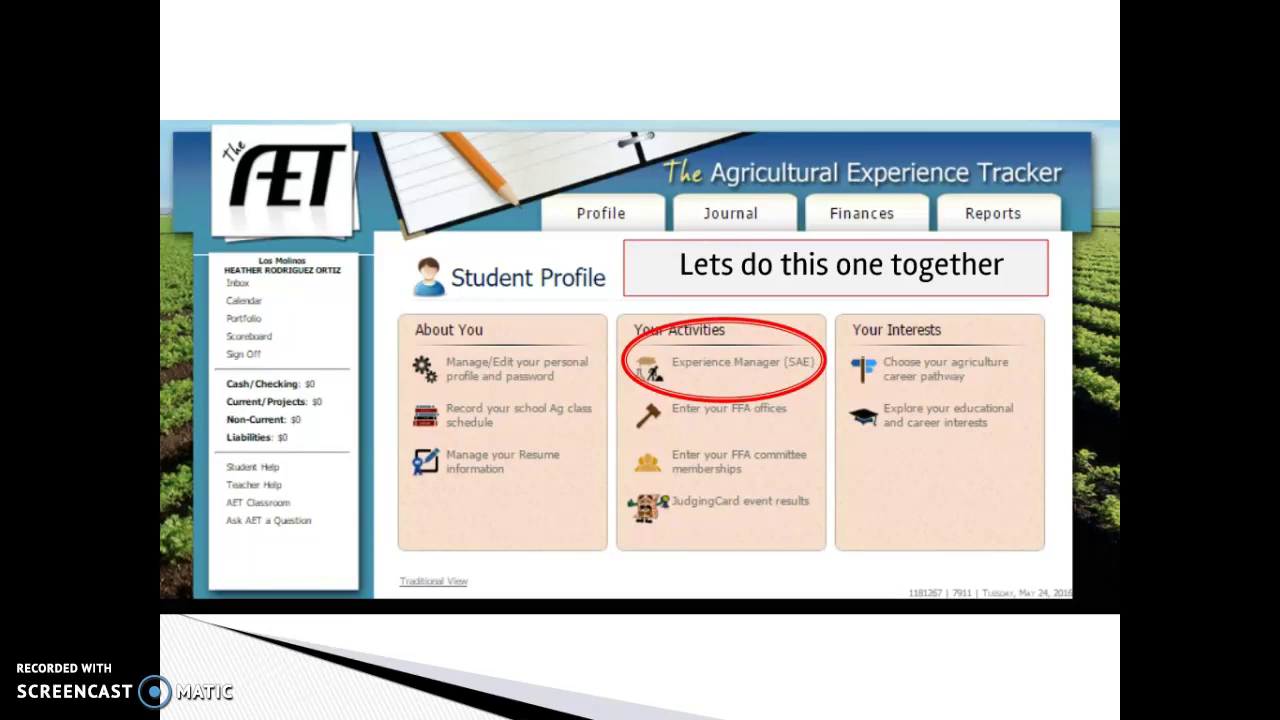
- Leave the slideshow, switch to the Agricultural Experience Tracker, and start a new experience in the Experience Manager (SAE)
key("Right")
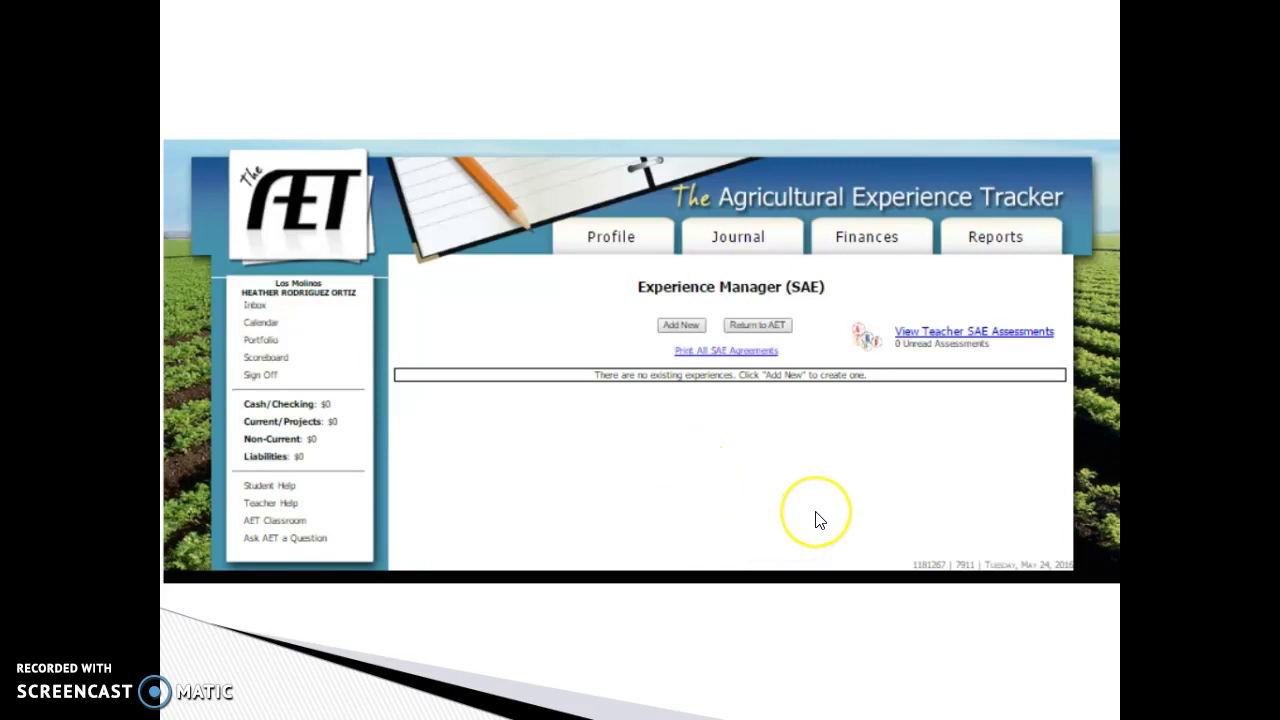
key("Escape")
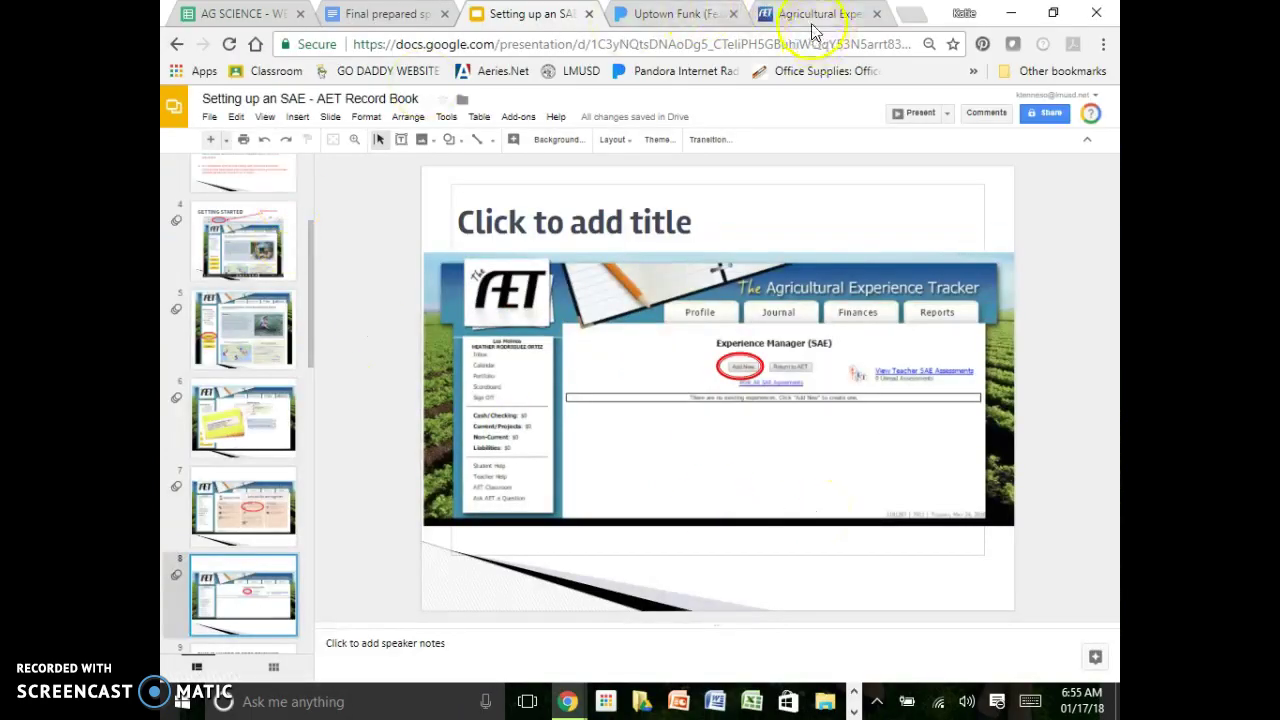
left_click(810, 14)
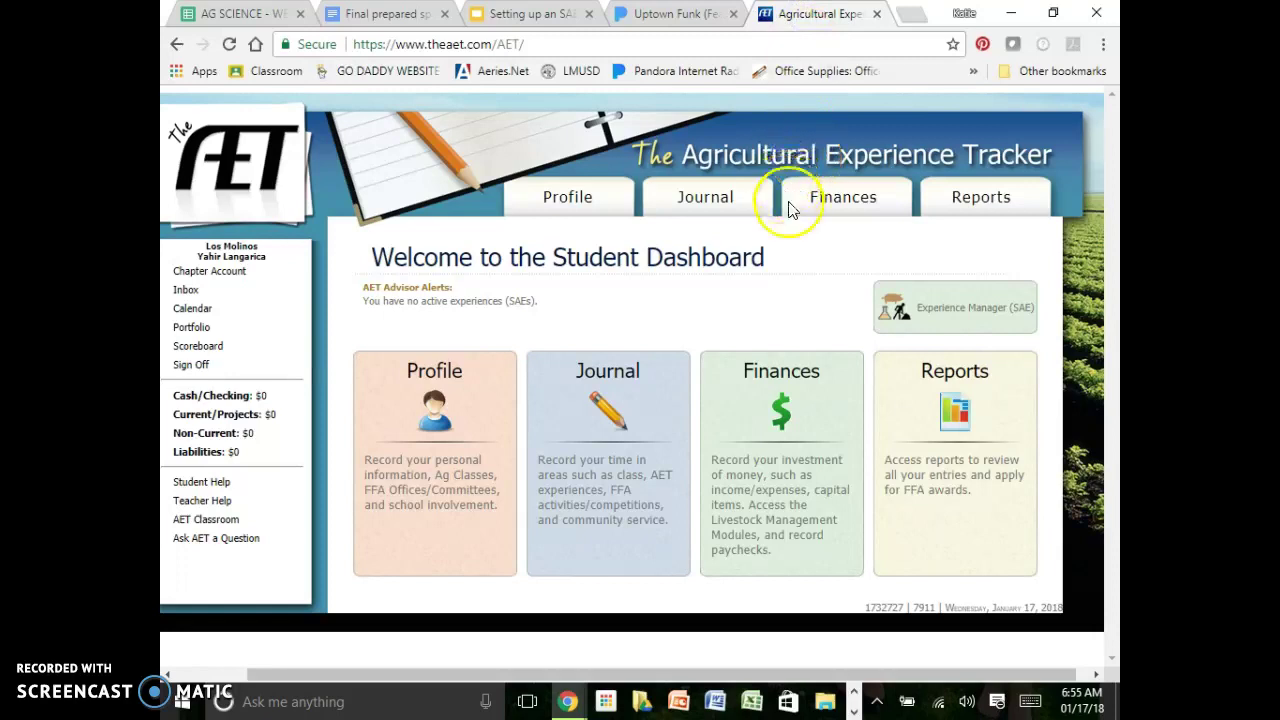
left_click(970, 316)
left_click_drag(617, 672, 714, 677)
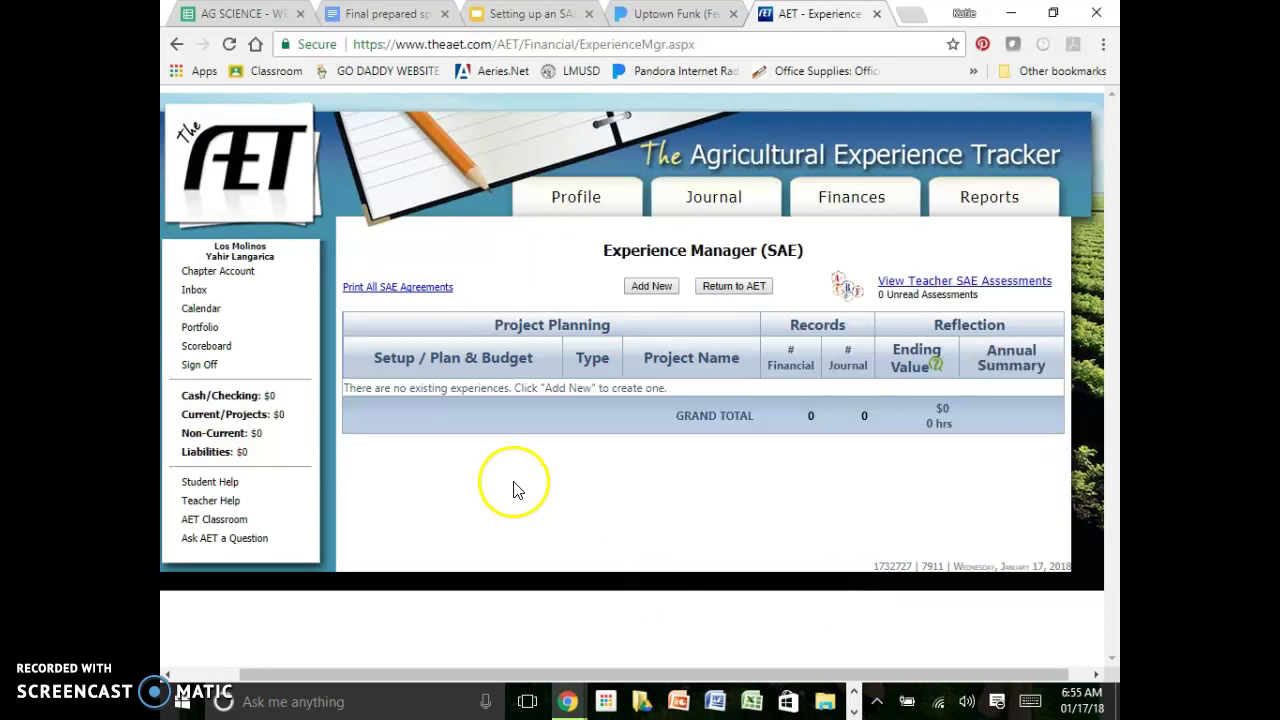
left_click(650, 288)
left_click_drag(662, 678, 733, 690)
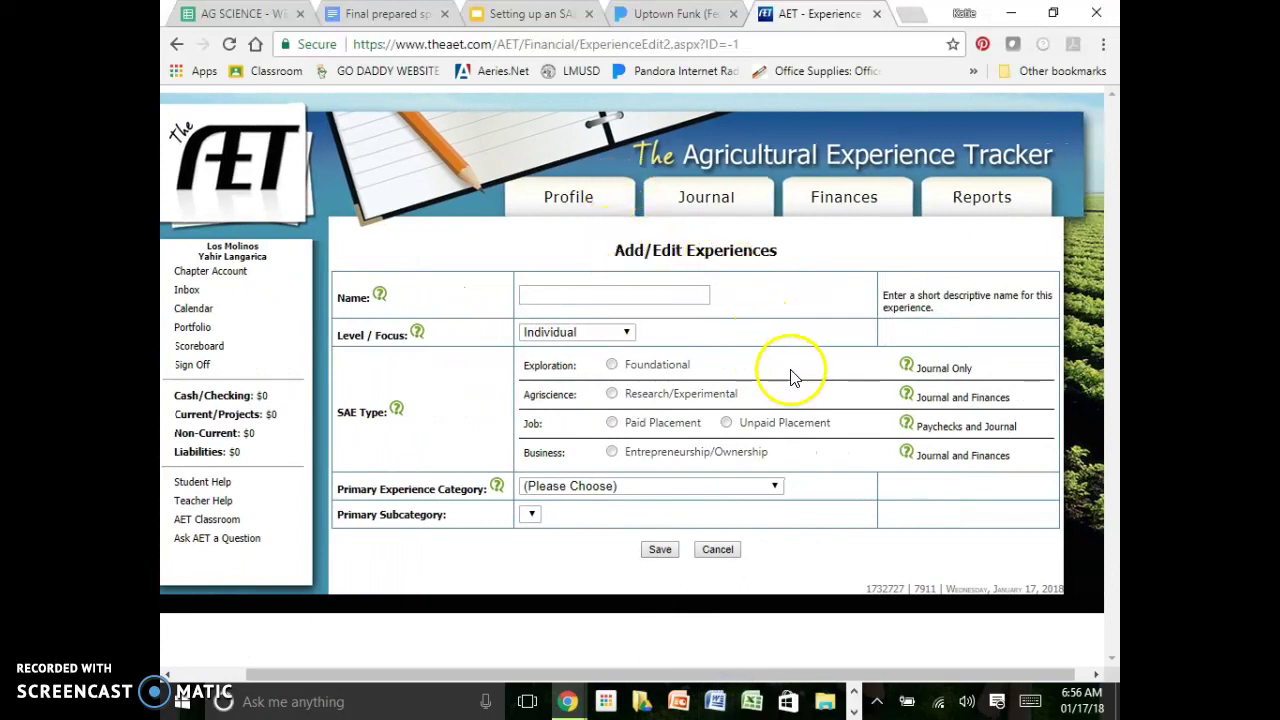
- Name the new experience "2018 - Organic vs. Inorganic Soil Experiment"
left_click(547, 297)
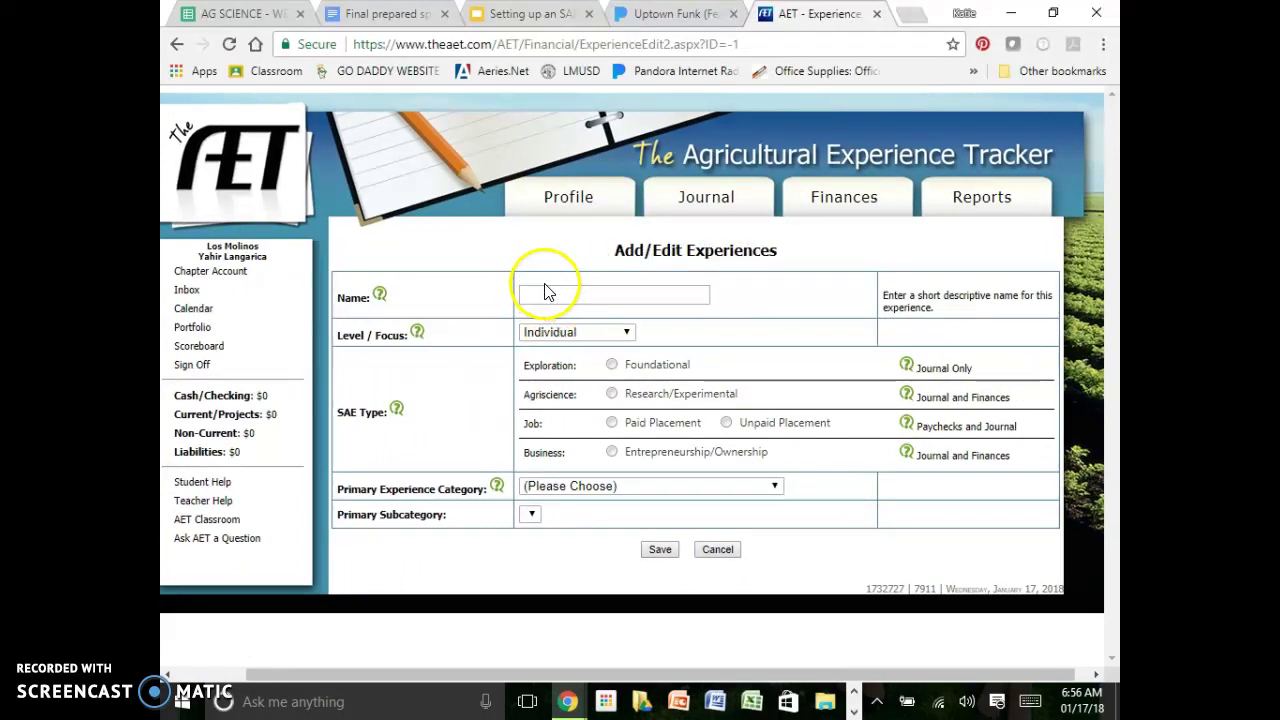
left_click_drag(688, 252, 776, 268)
left_click(782, 260)
left_click(614, 296)
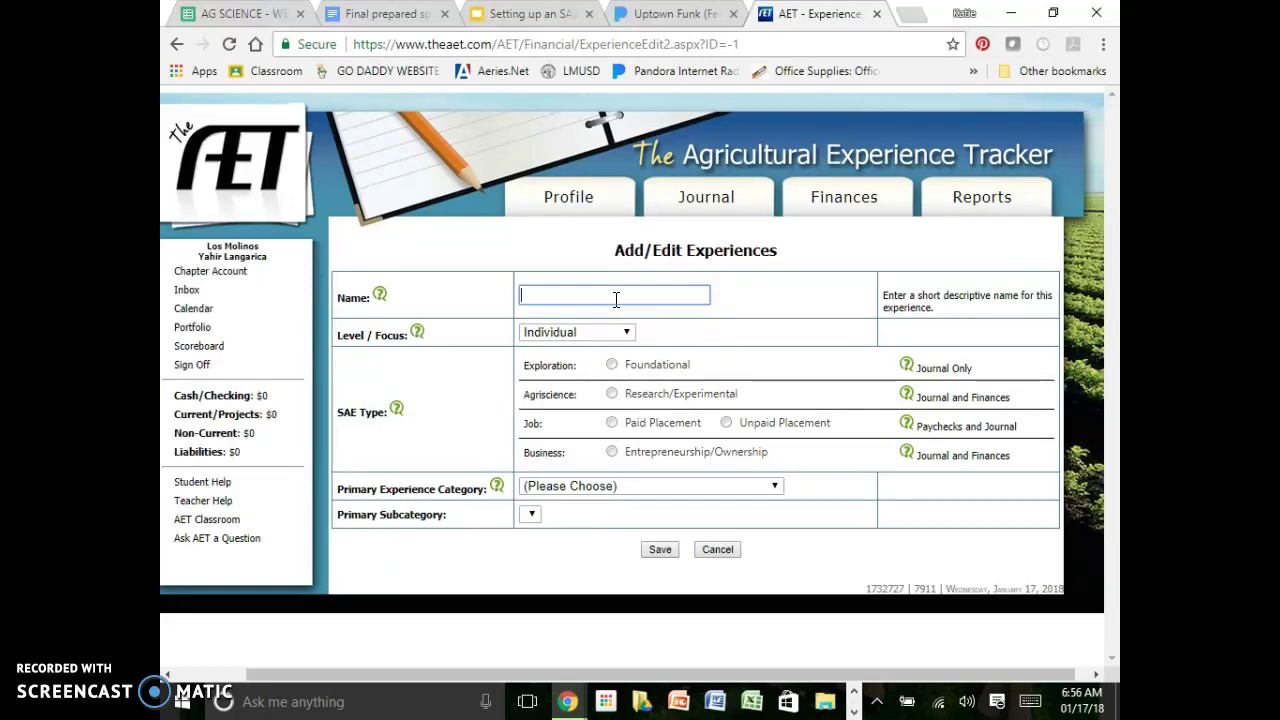
type("2018 -")
type("Organic vs. Inorganic Sol")
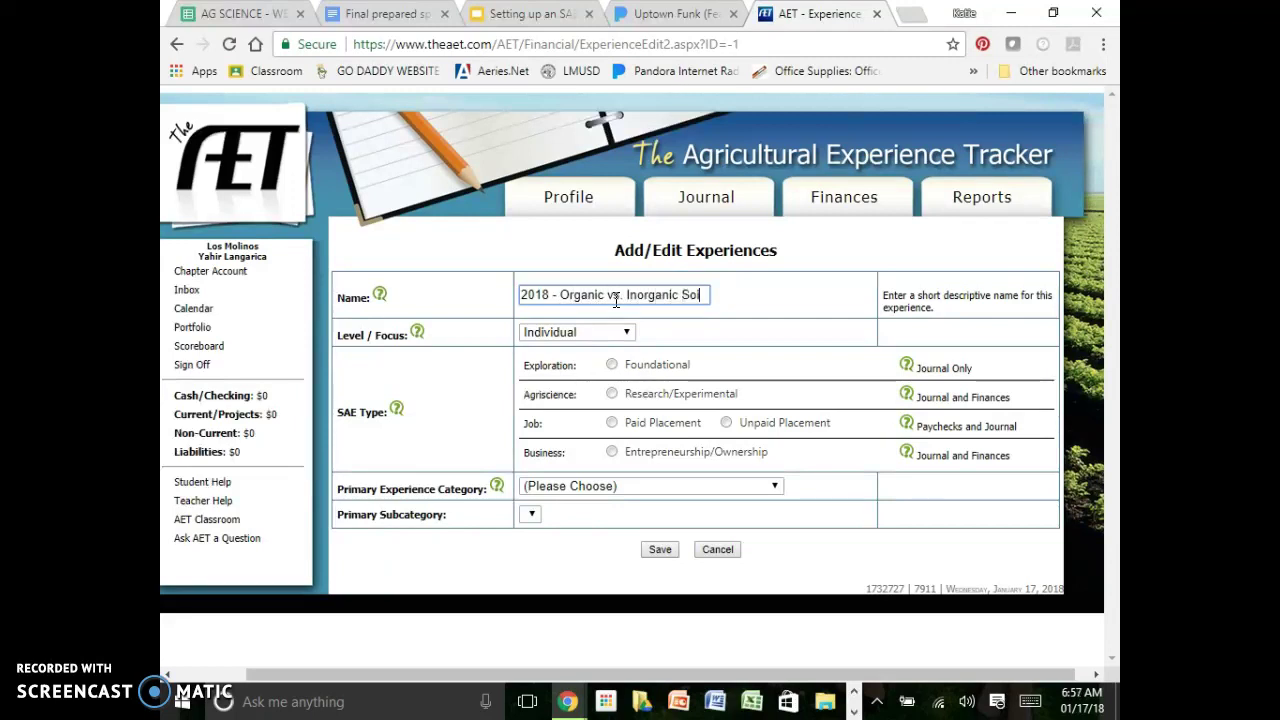
key("BackSpace")
type("il Experiment")
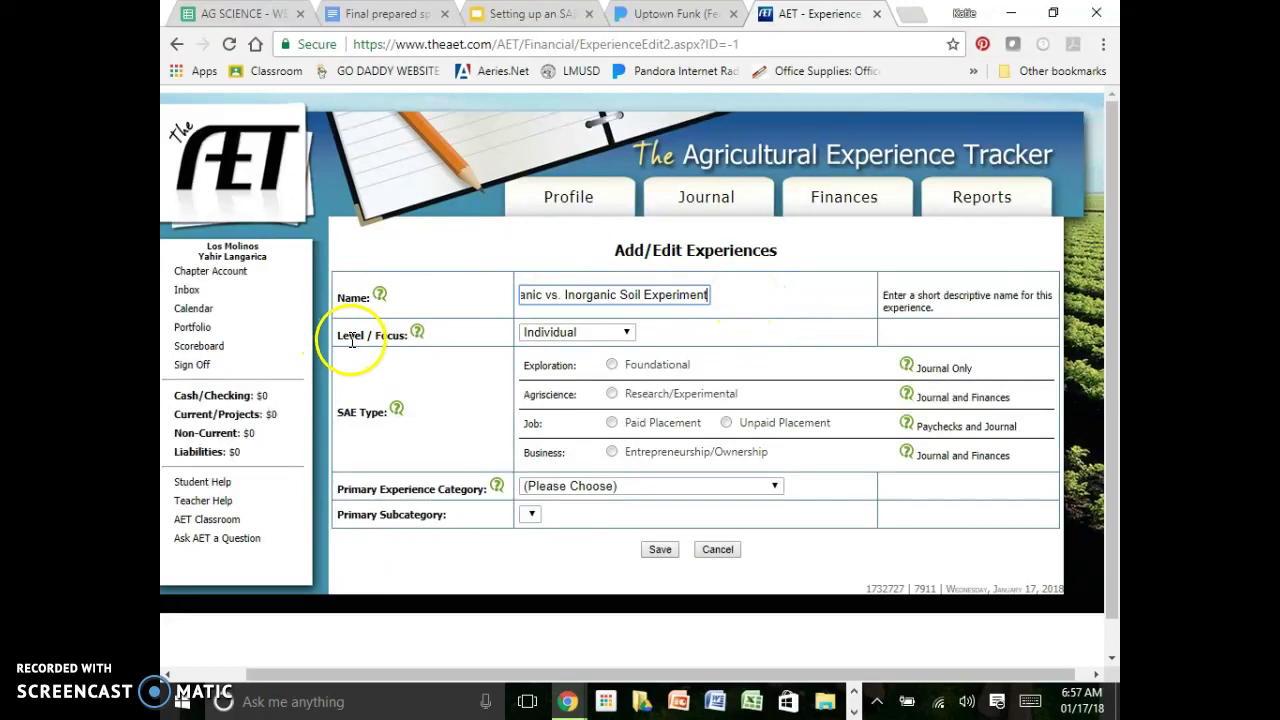
- Set the experience's level/focus to School Based and its SAE type to Research/Experimental
left_click(557, 340)
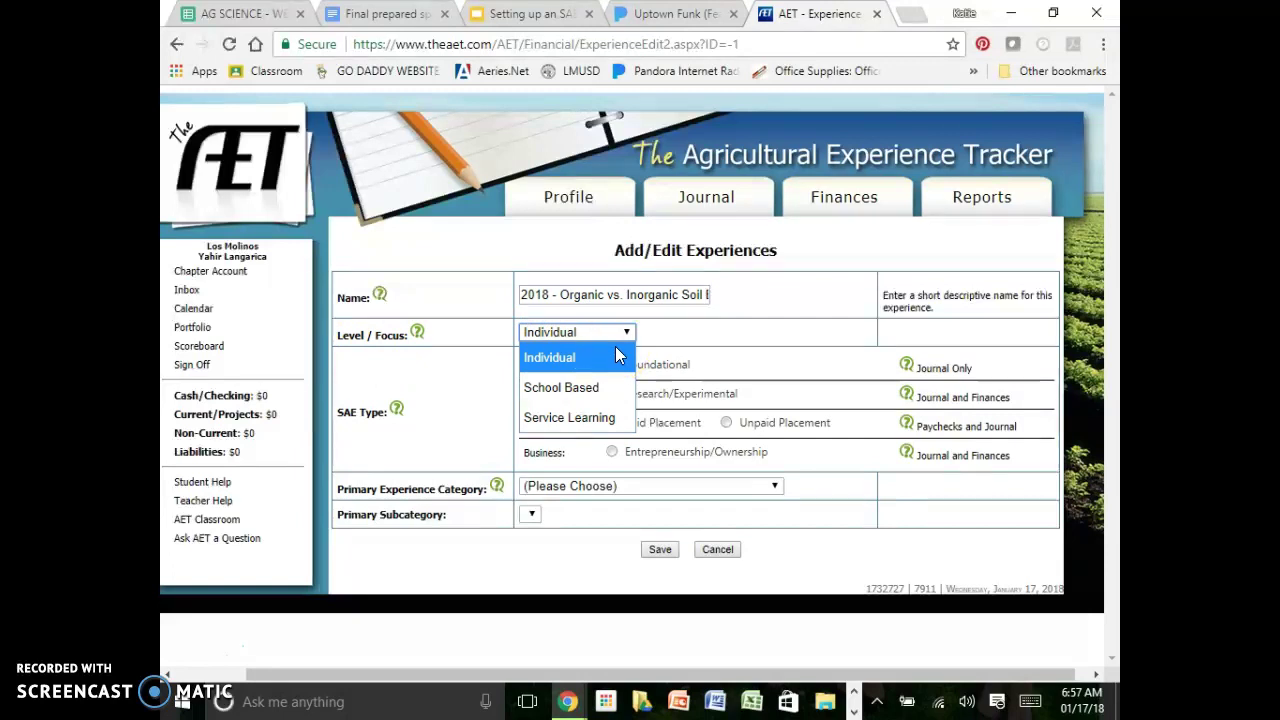
left_click(612, 420)
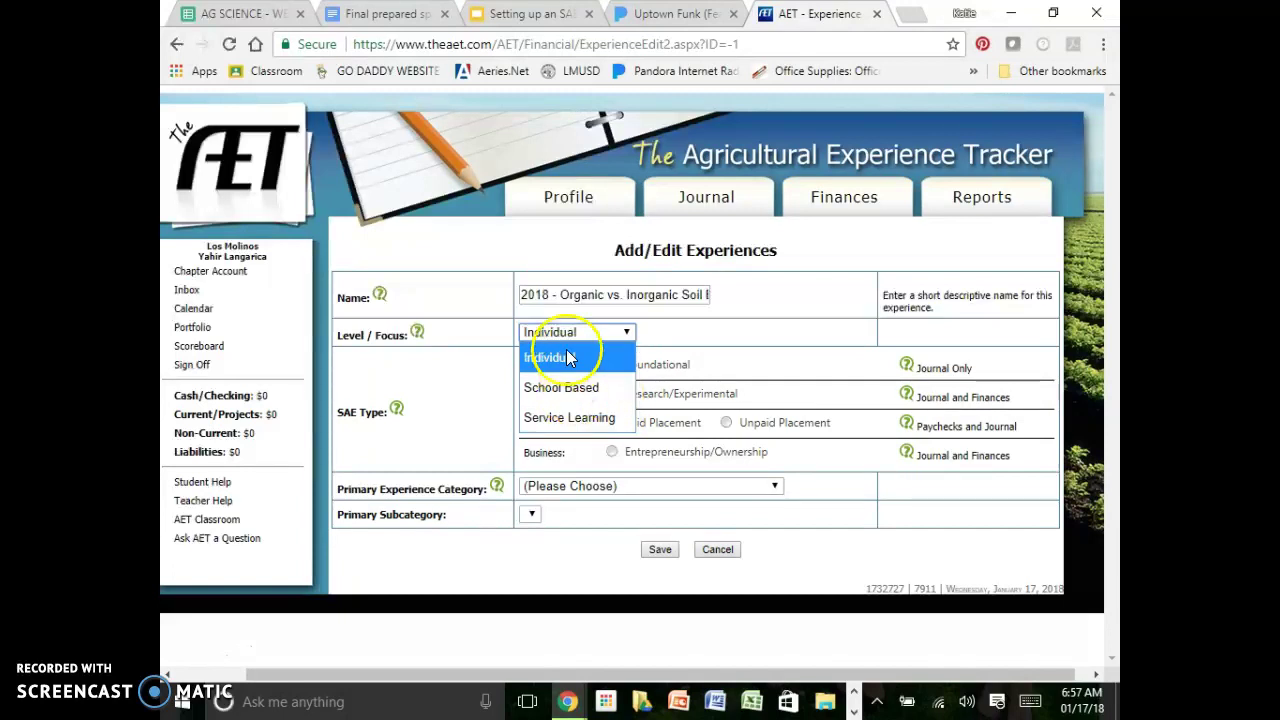
left_click(618, 387)
left_click(658, 548)
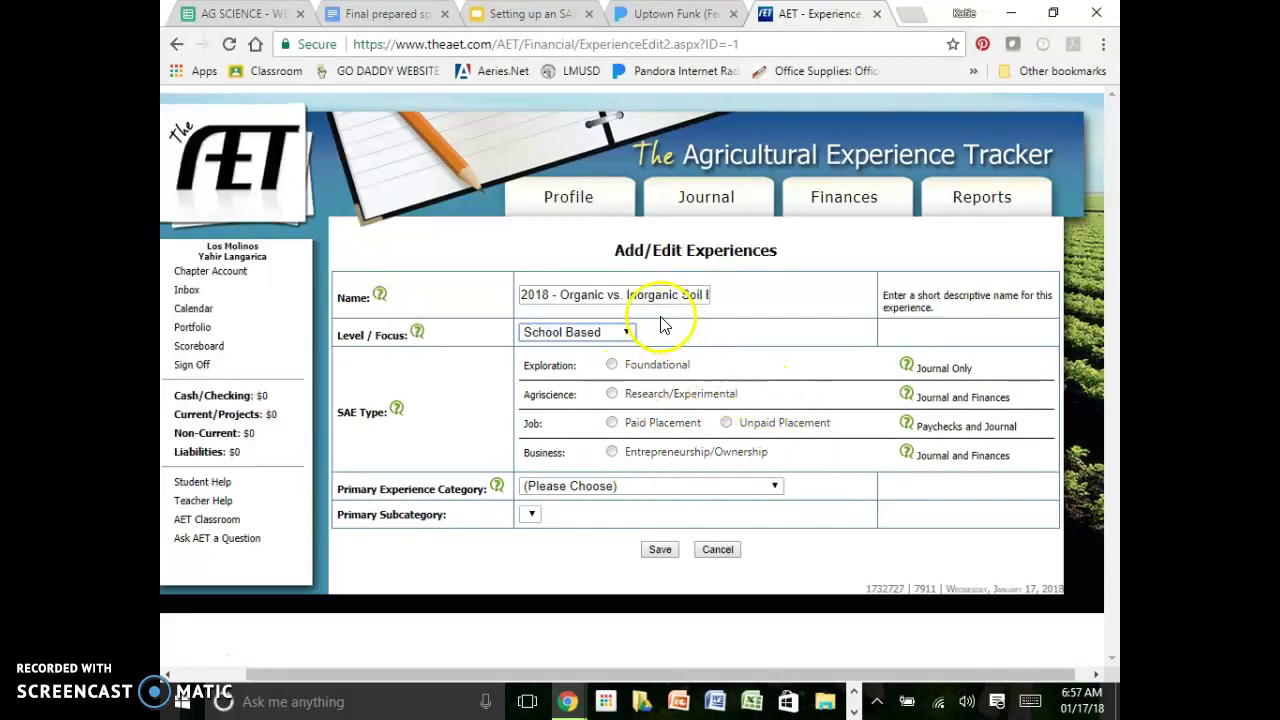
left_click(613, 396)
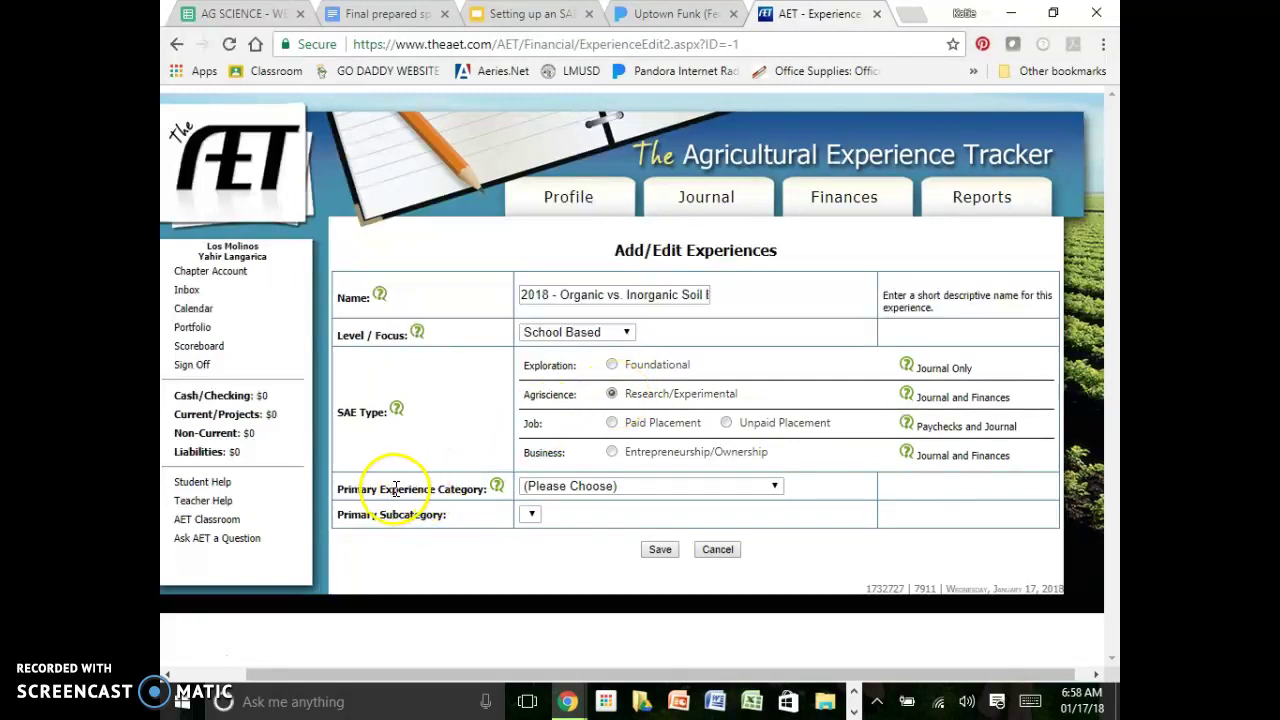
- Set the primary experience category to Plant Systems and the primary subcategory to Vegetable
left_click(575, 488)
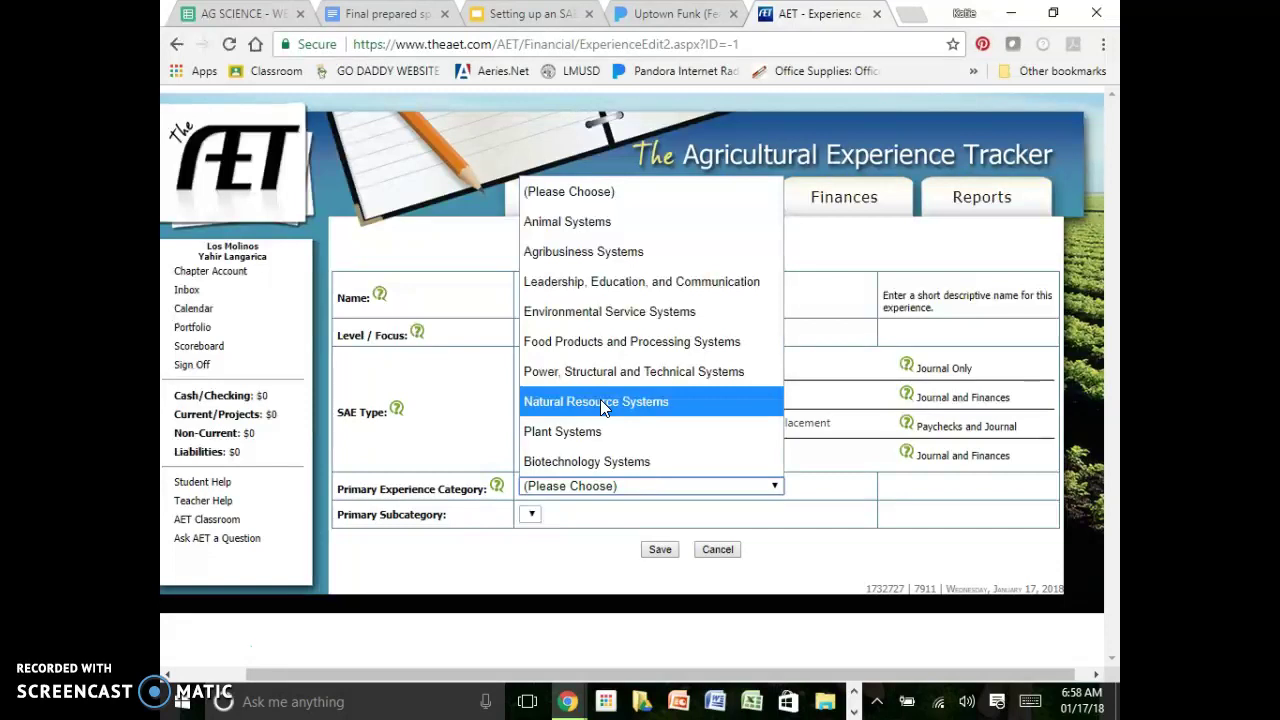
left_click(716, 440)
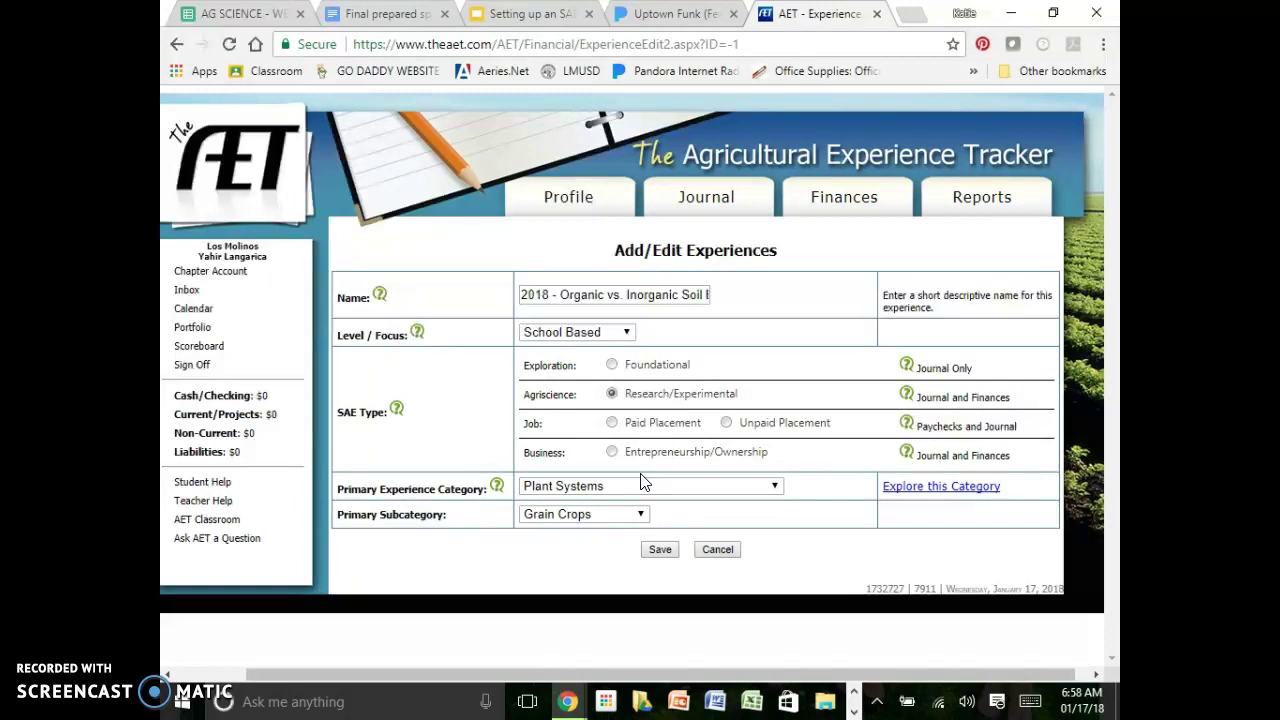
left_click(585, 518)
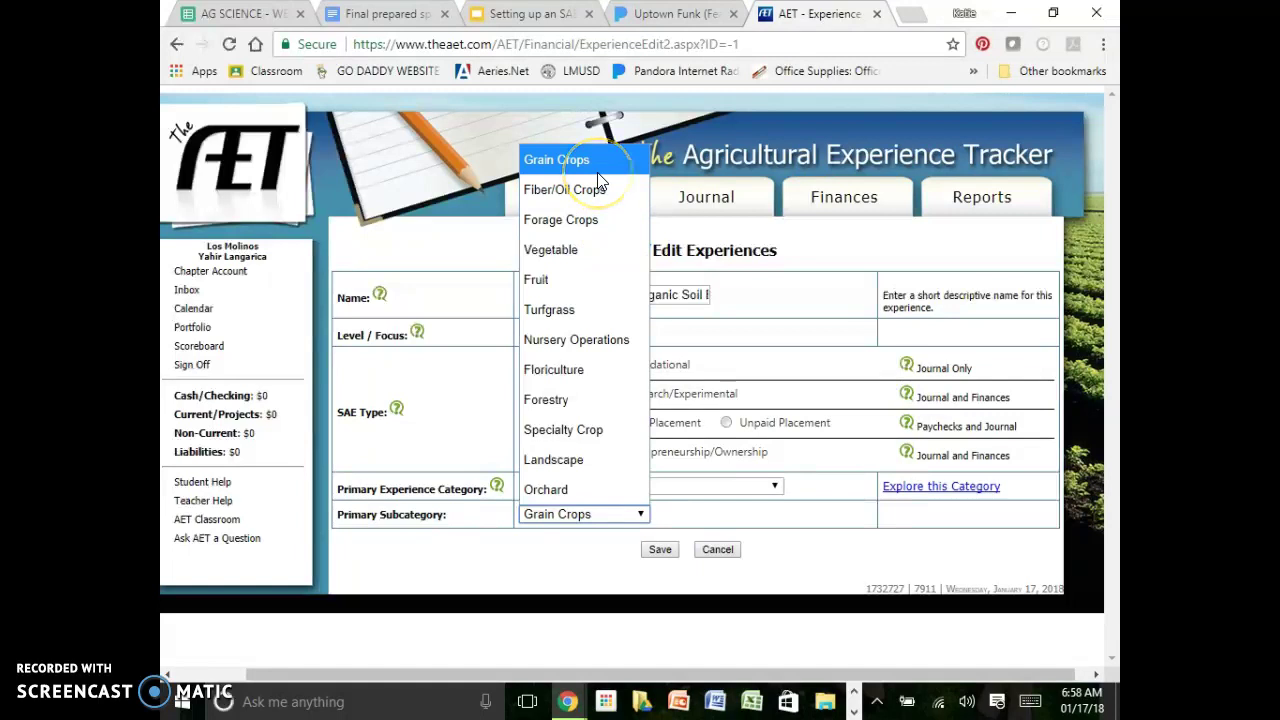
left_click(596, 250)
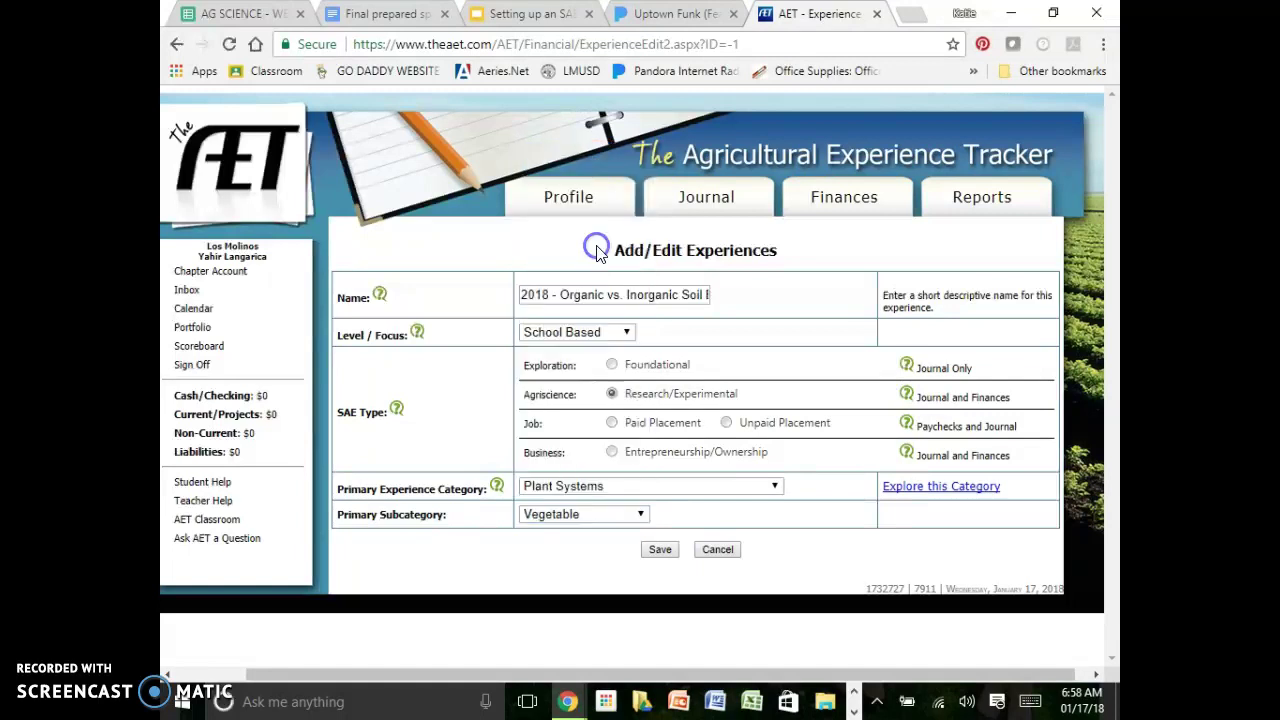
left_click(563, 515)
left_click(560, 515)
- Replace the text after "2018 - " in the experience name so it reads "2018 - Greenhouse Production"
left_click(560, 293)
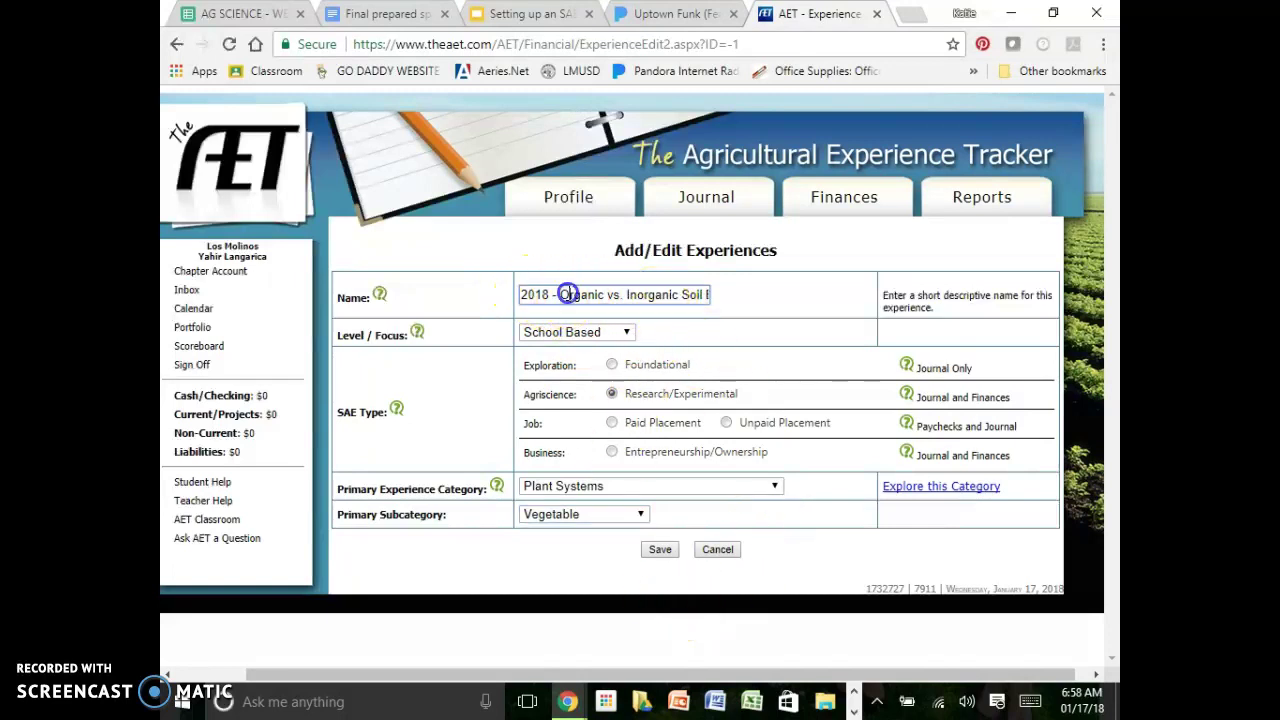
left_click(625, 293)
left_click(531, 293)
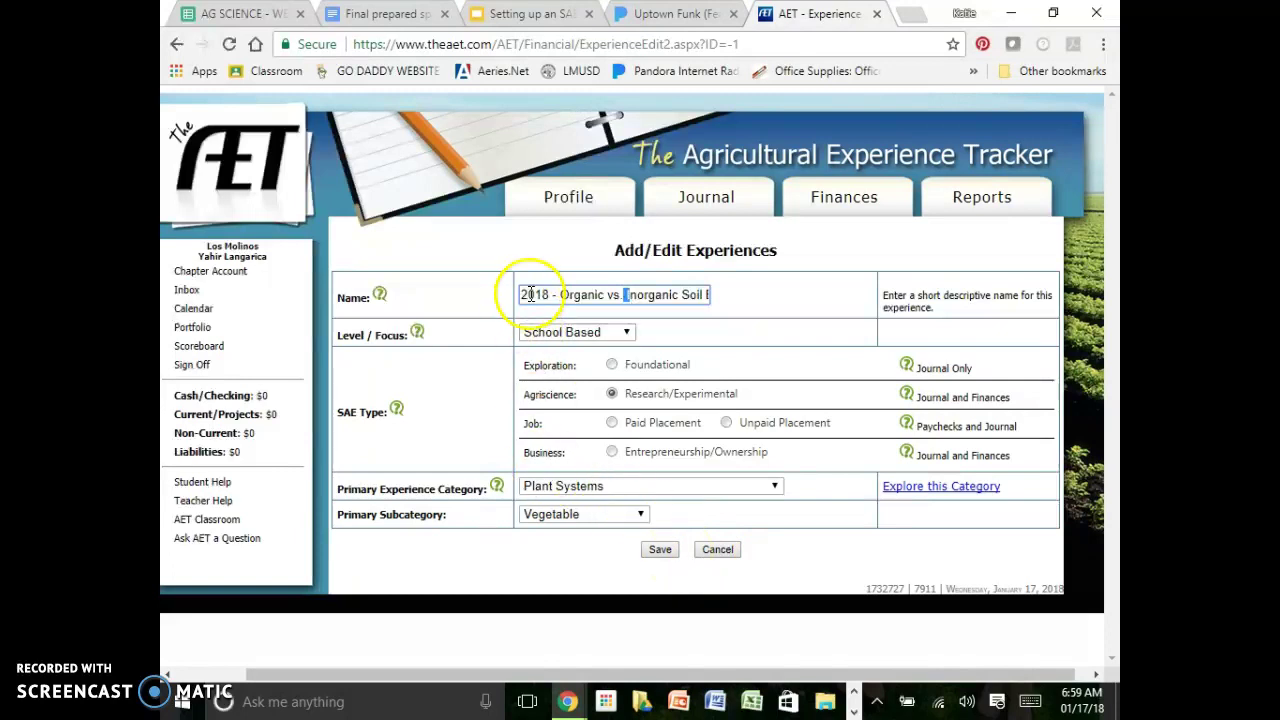
left_click_drag(563, 295, 777, 294)
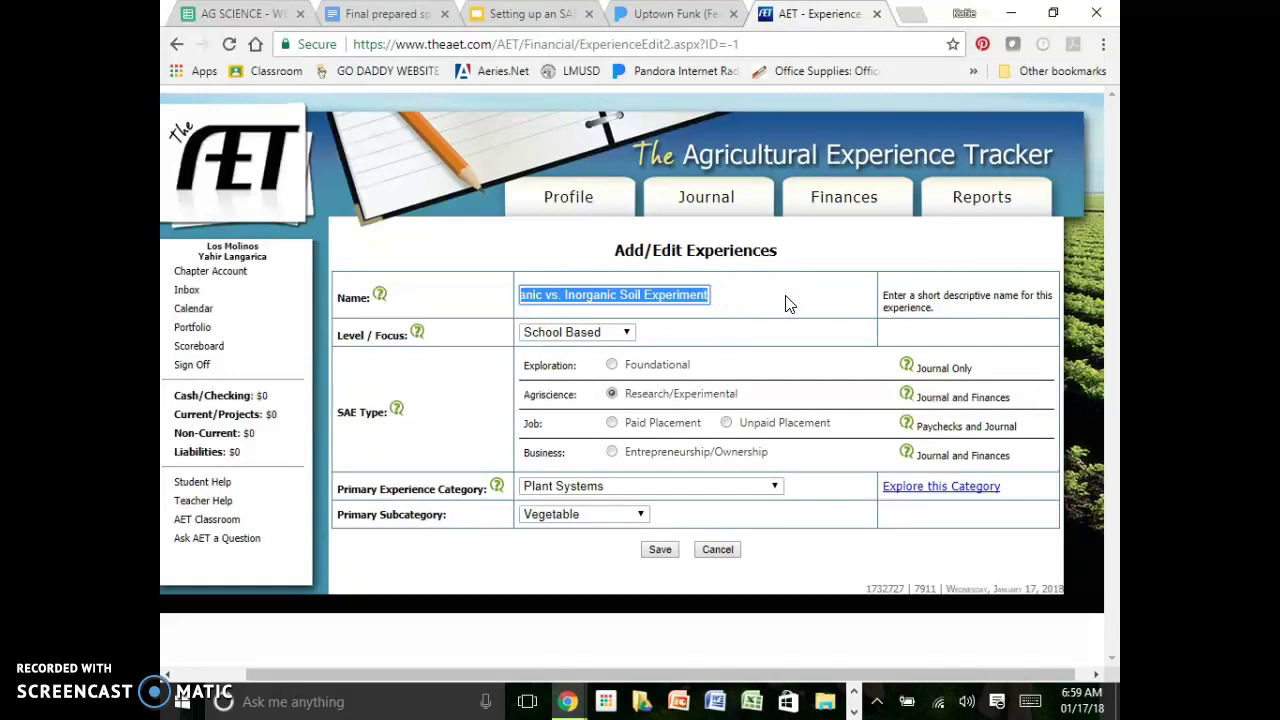
key("BackSpace")
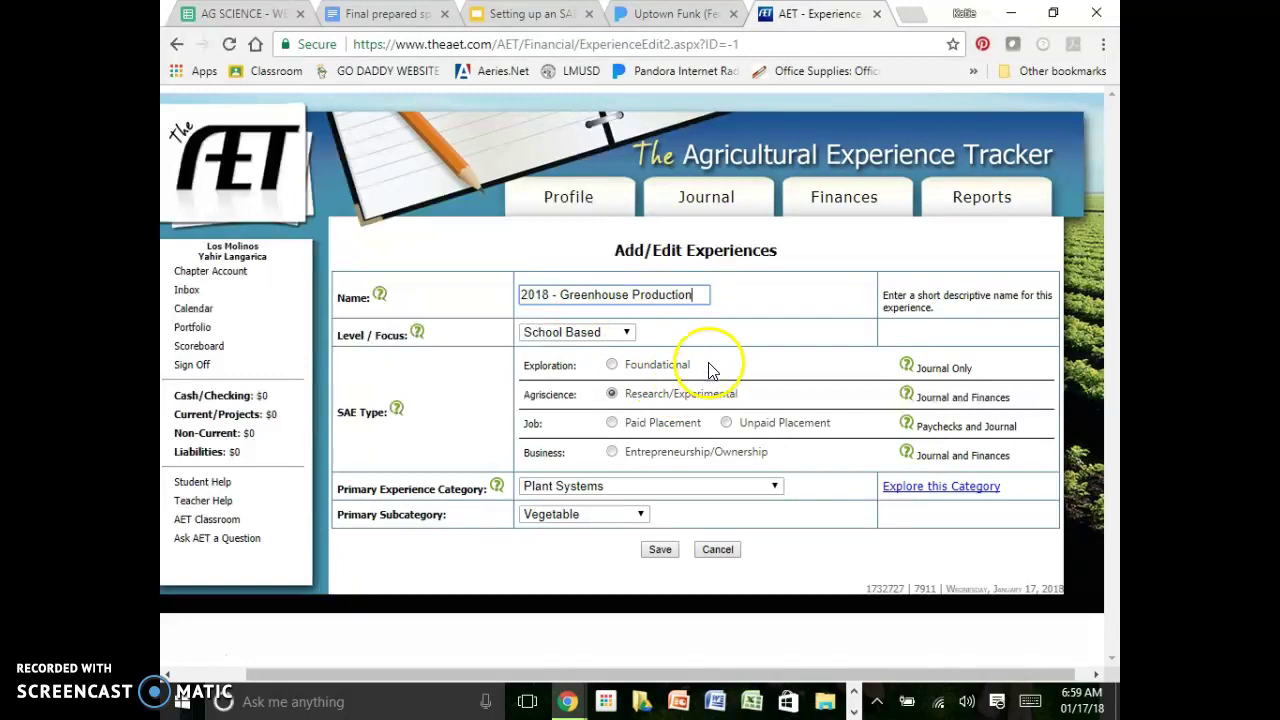
- Select School Based again as the level/focus and change the SAE type to Entrepreneurship/Ownership
left_click(624, 332)
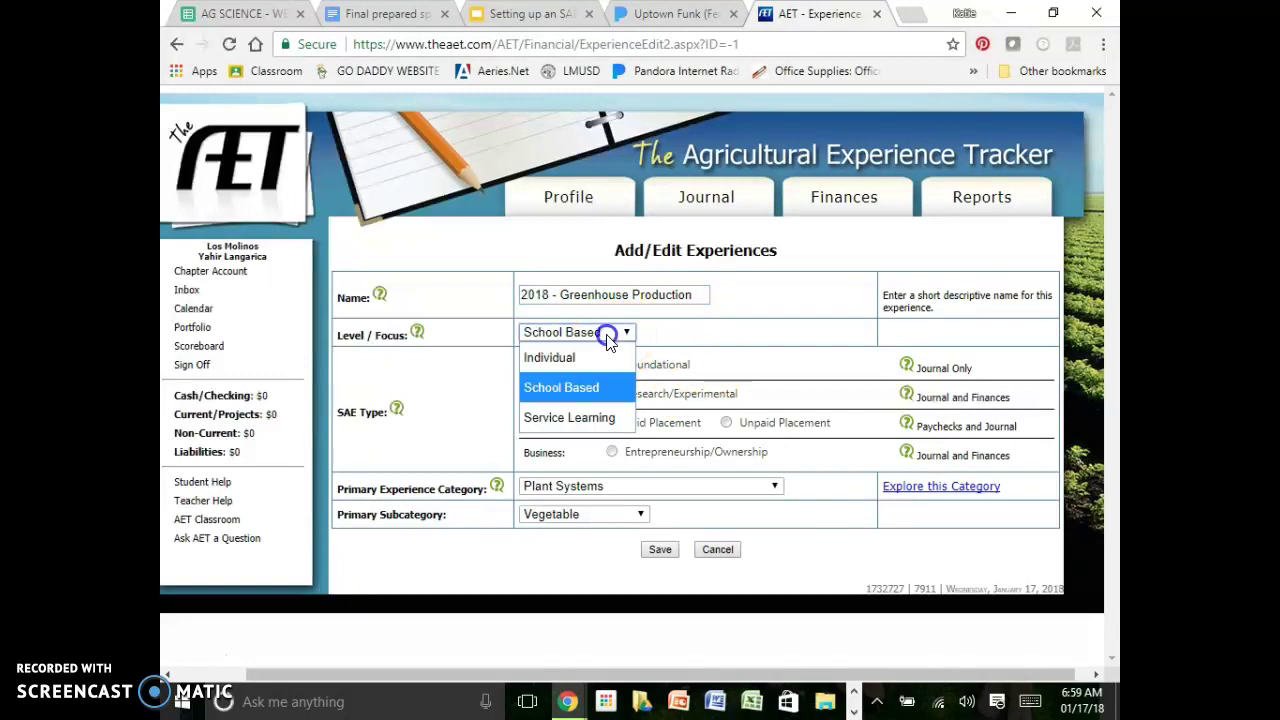
left_click(605, 392)
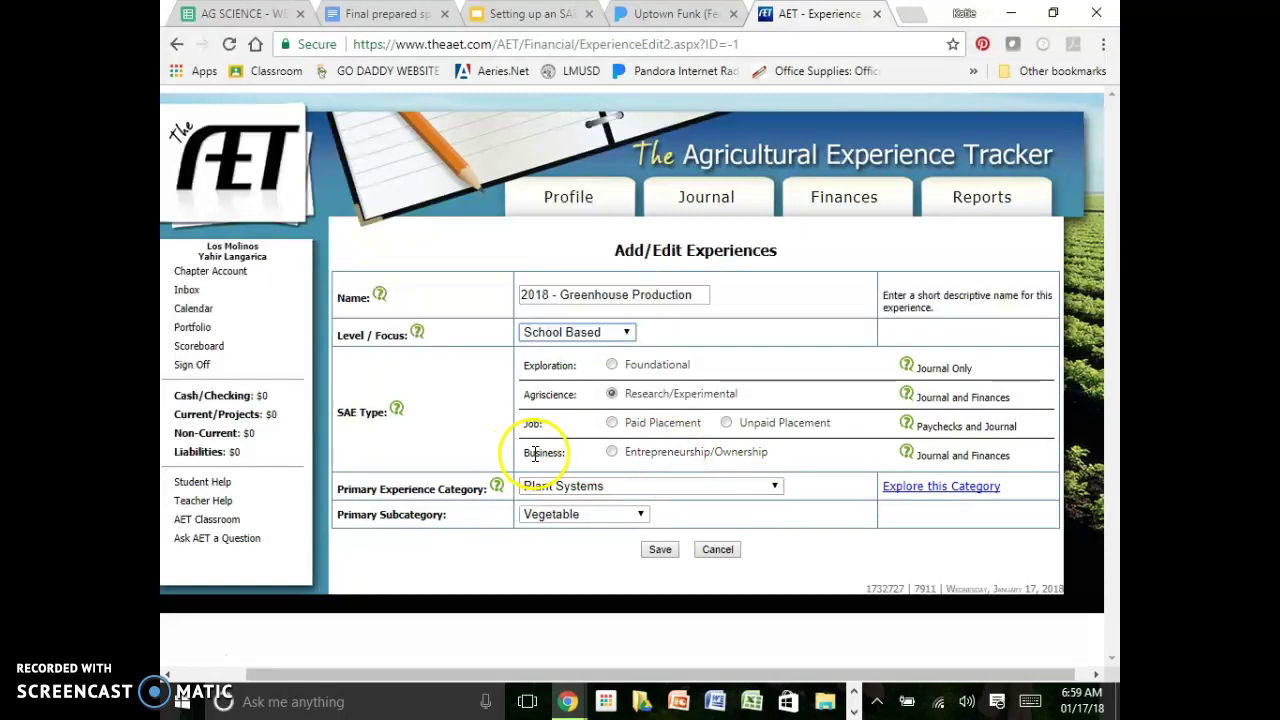
left_click(625, 455)
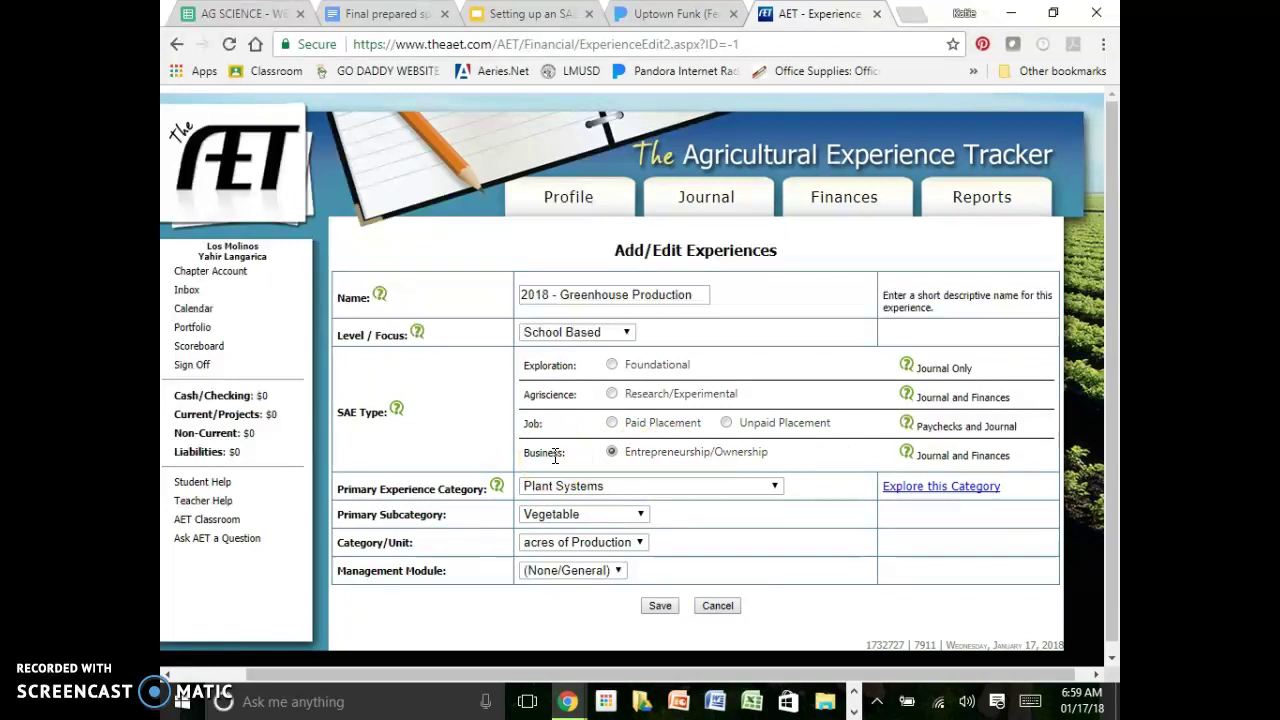
- Choose Plant Systems and Vegetable again as category and subcategory for the greenhouse production experience
left_click(561, 497)
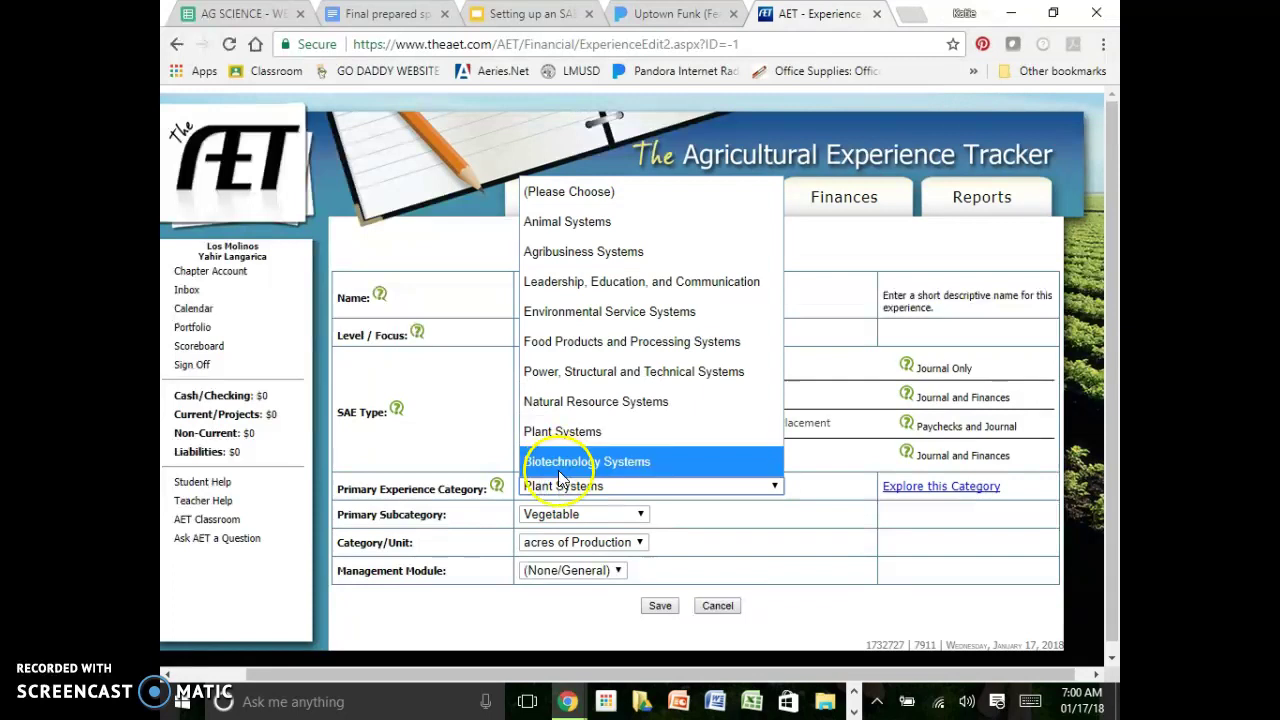
left_click(566, 434)
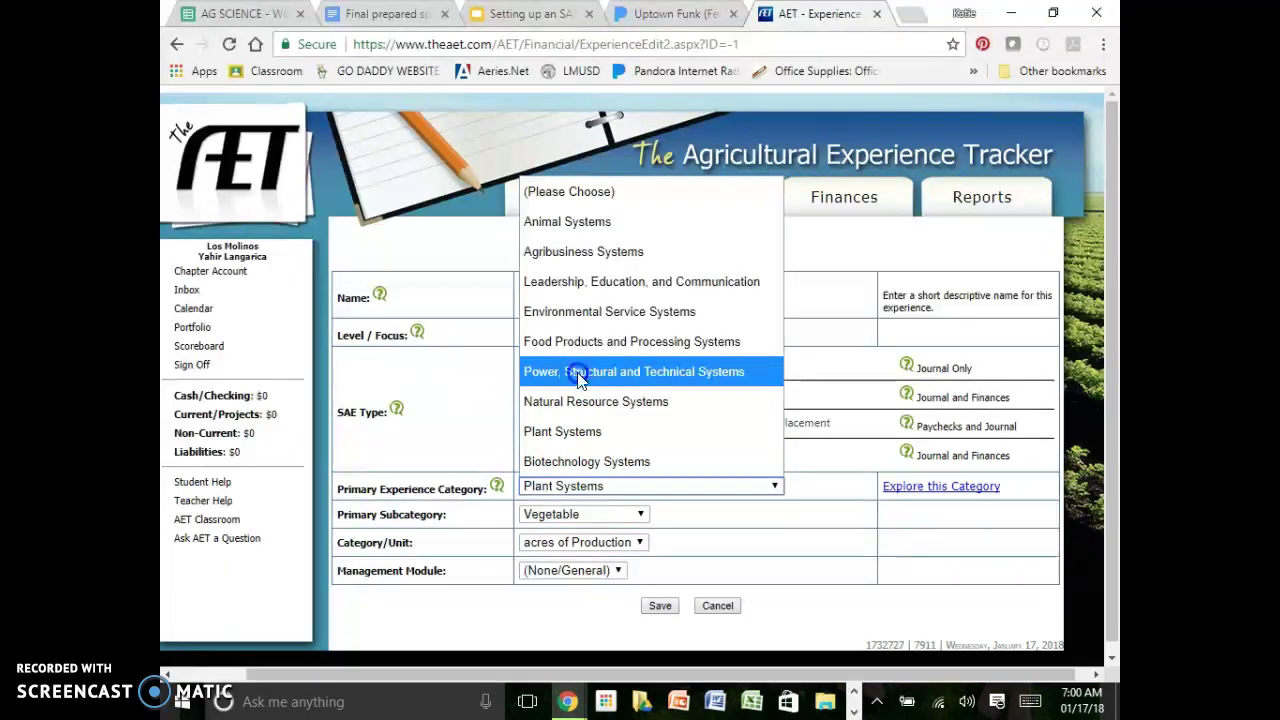
left_click(573, 431)
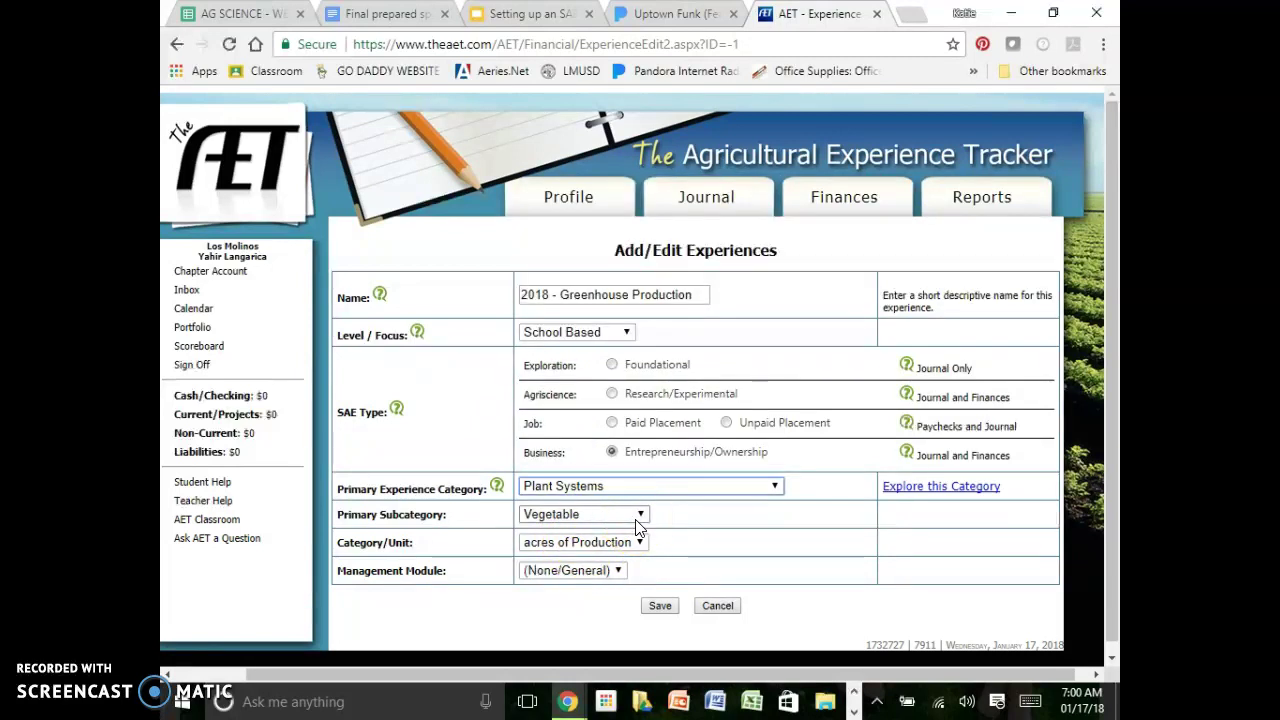
left_click(564, 518)
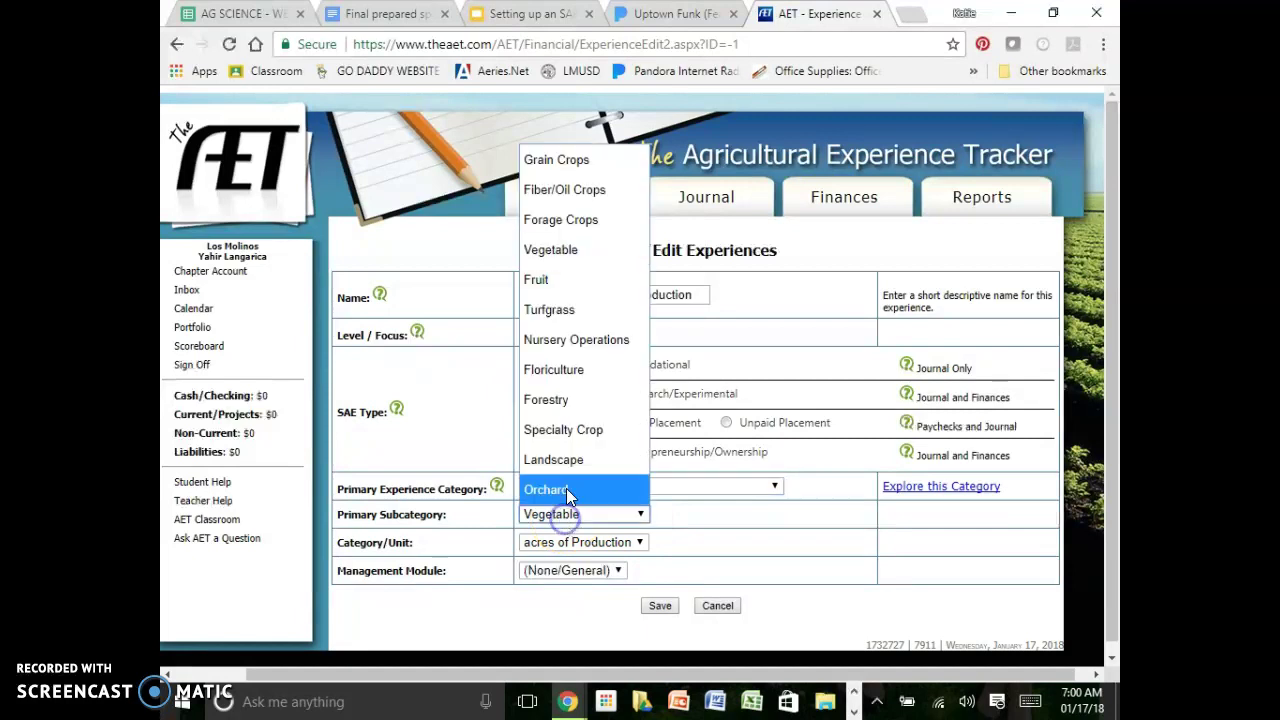
left_click(570, 254)
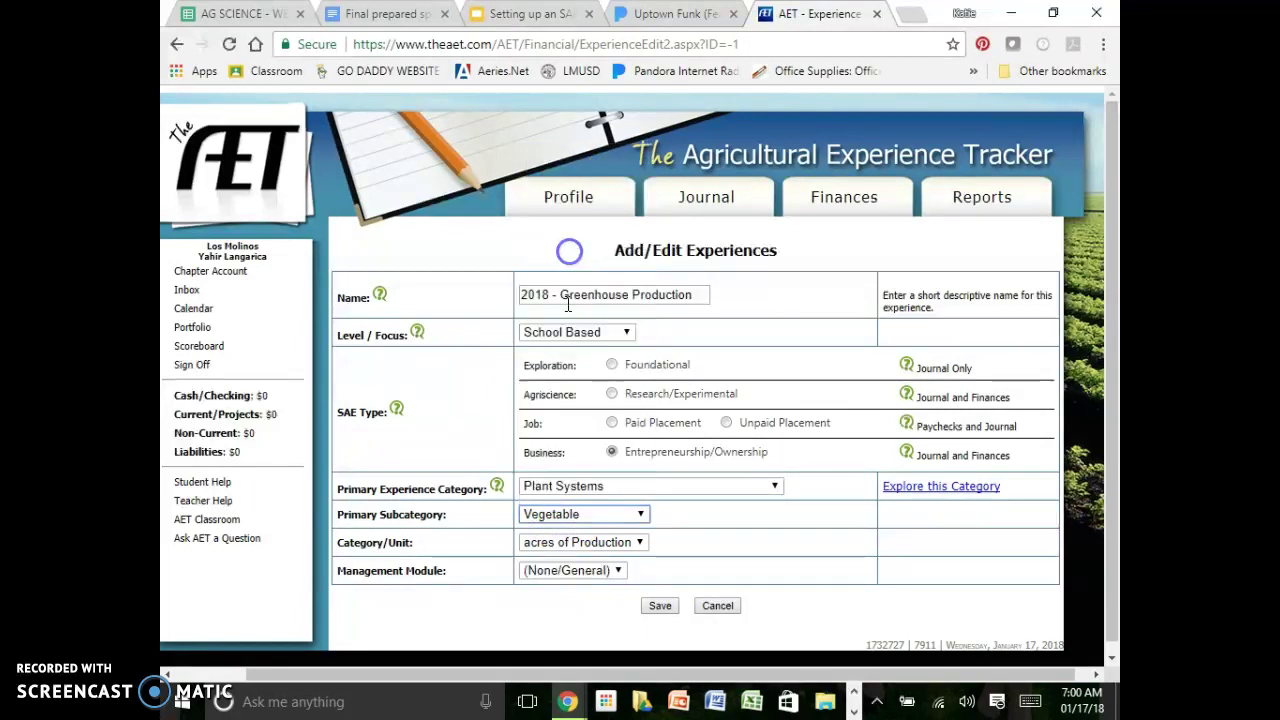
- Review the choices offered for the primary subcategory and the management module, keeping the current selections
left_click(548, 522)
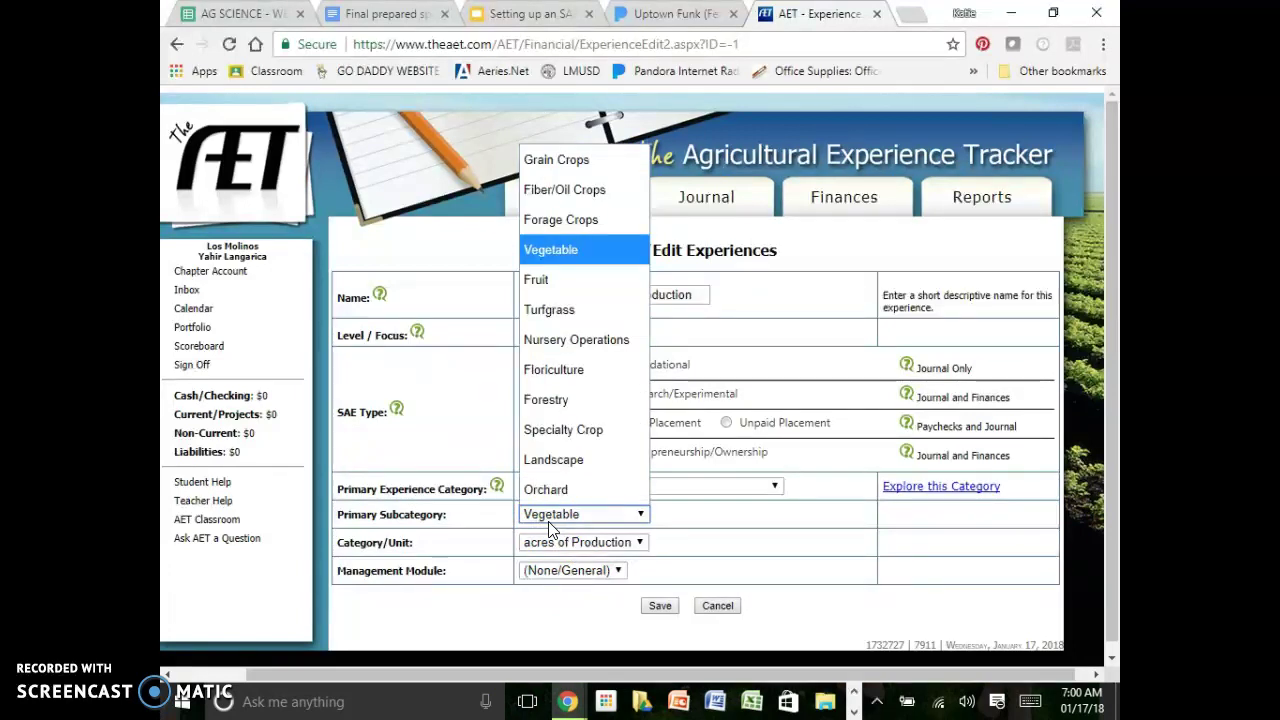
left_click(548, 470)
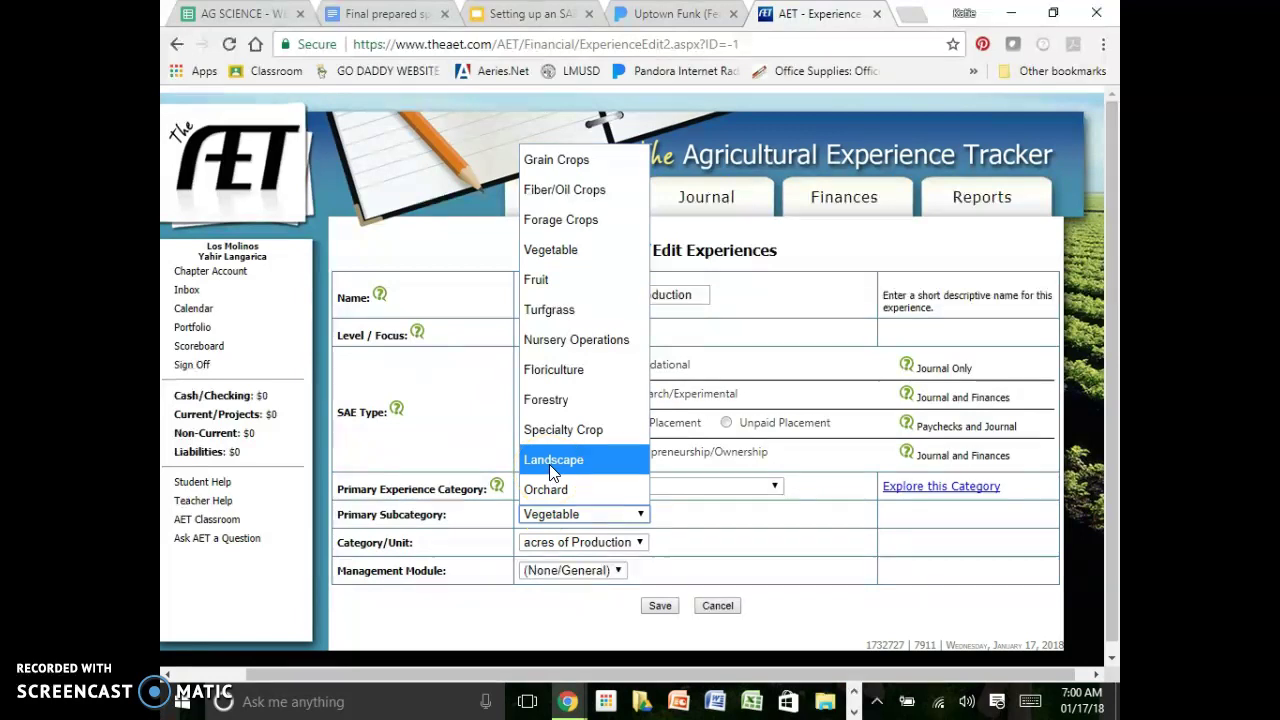
left_click_drag(550, 472, 552, 380)
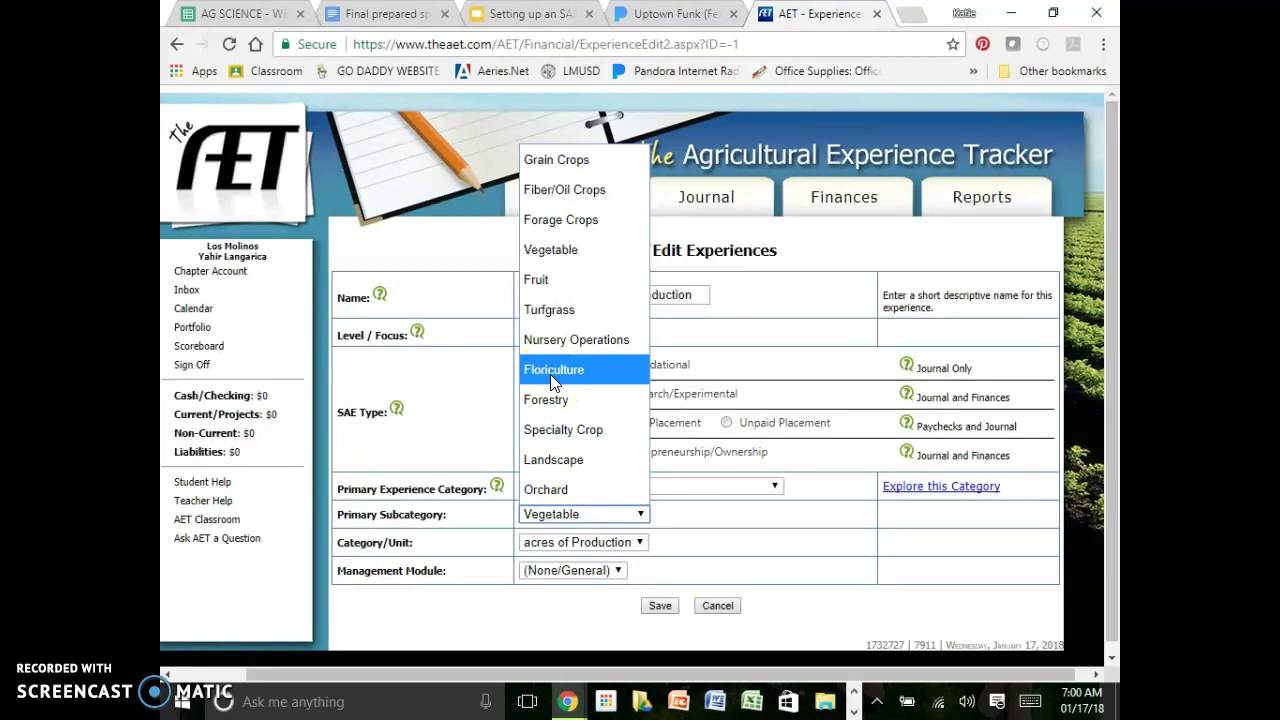
left_click_drag(551, 383, 552, 352)
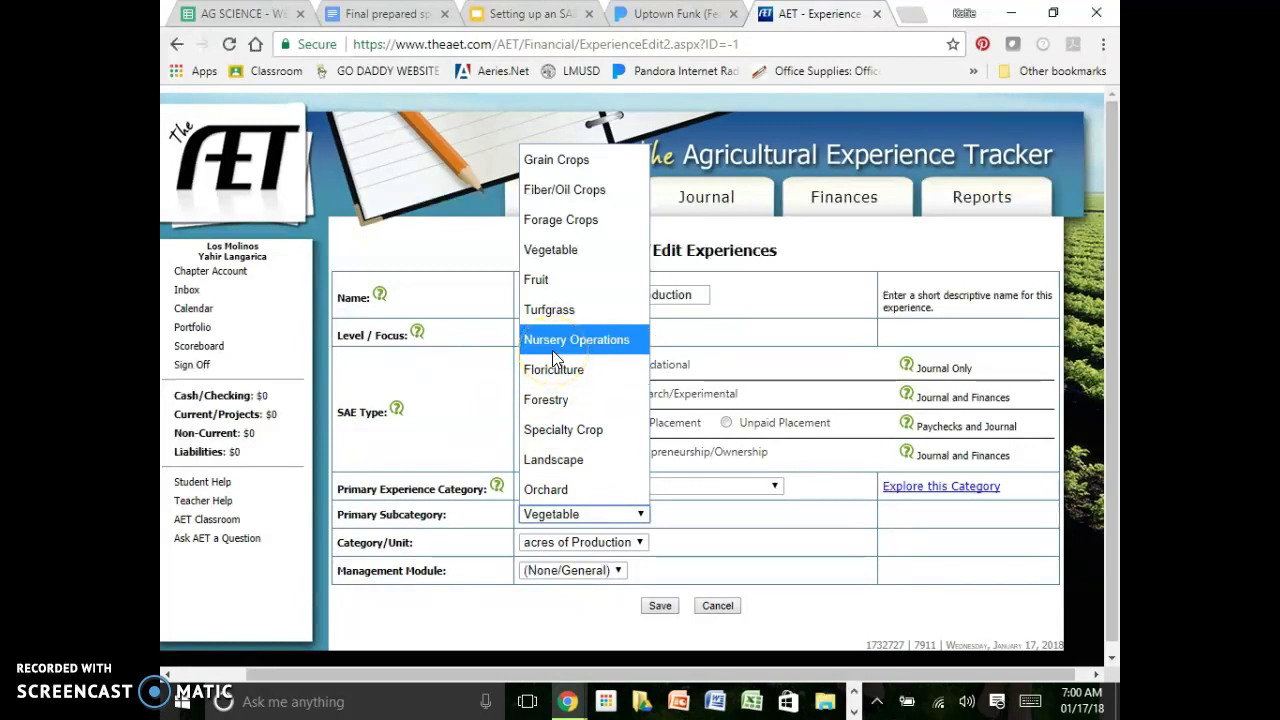
left_click_drag(556, 365, 566, 597)
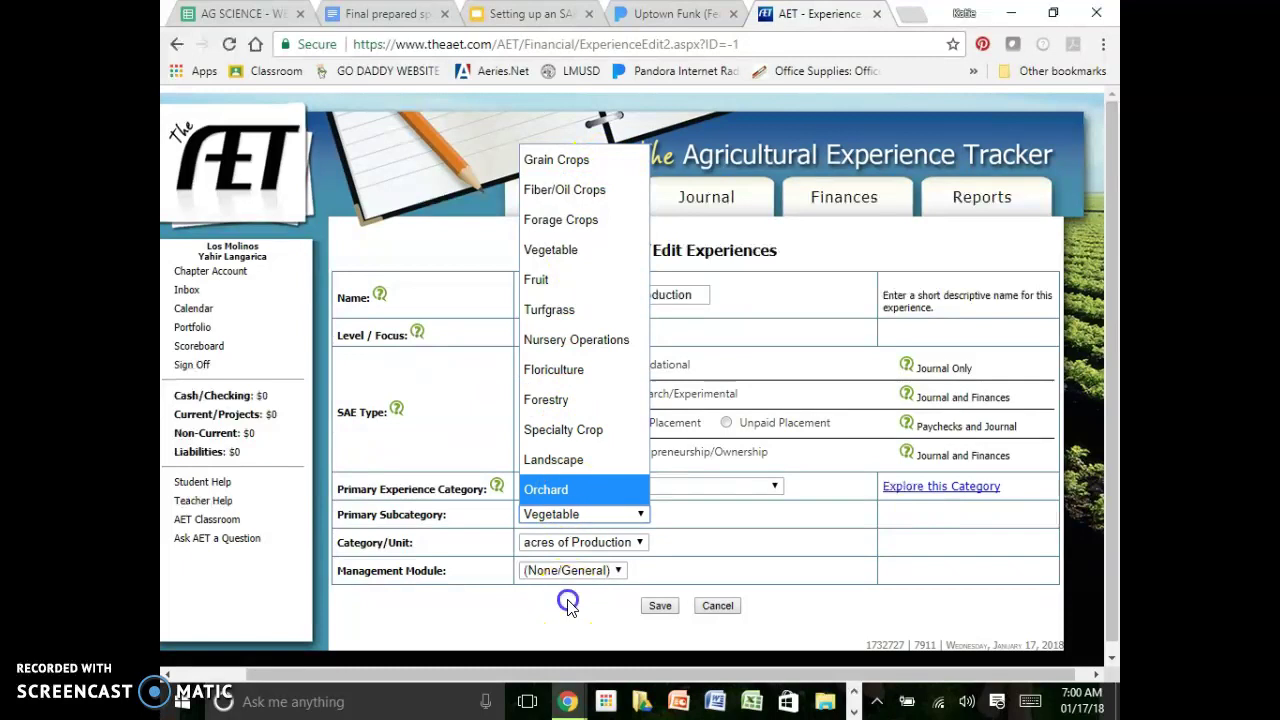
left_click(573, 571)
left_click(564, 571)
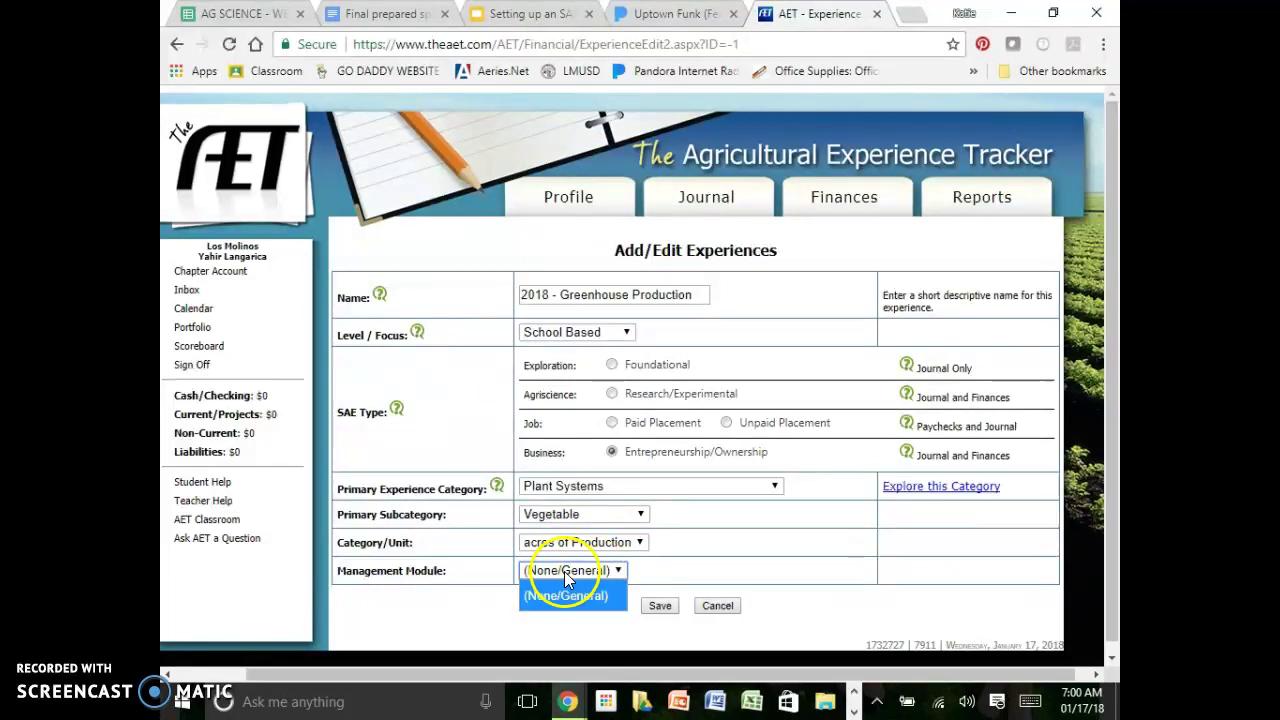
- Set the category/unit to other and specify "4 inch pots" as the unit
left_click(588, 545)
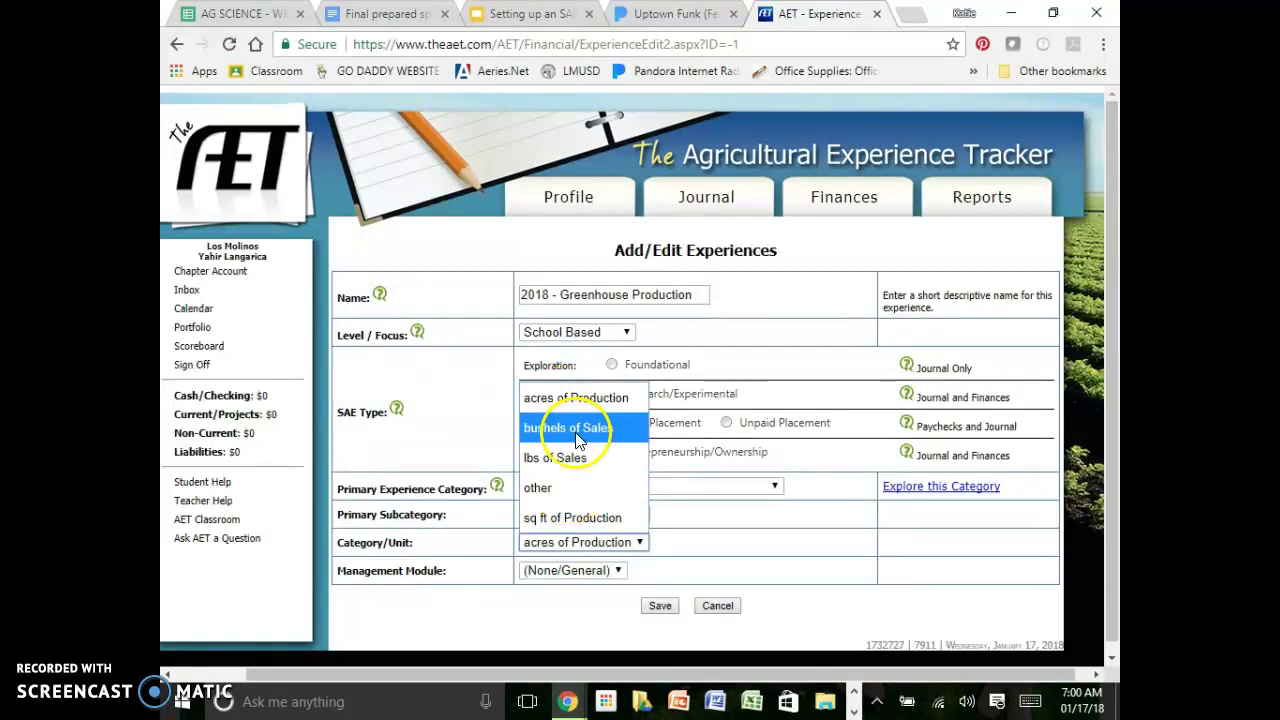
left_click(578, 468)
left_click(579, 485)
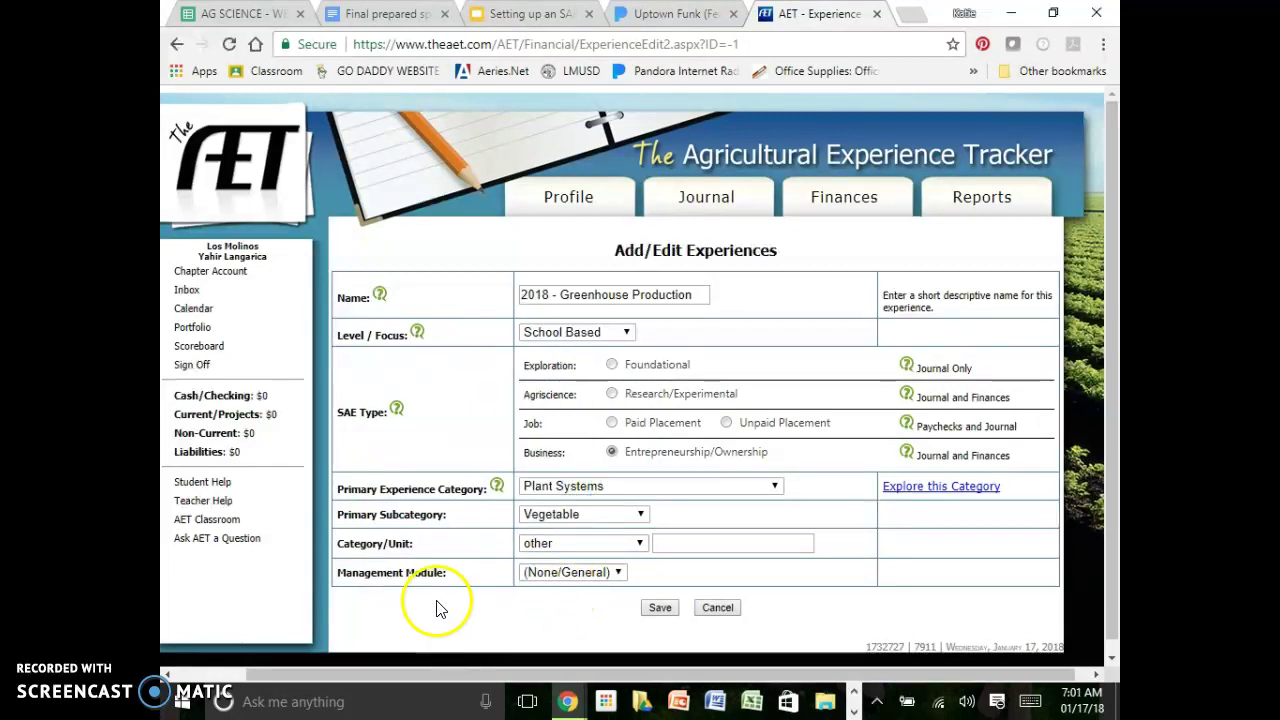
left_click(549, 578)
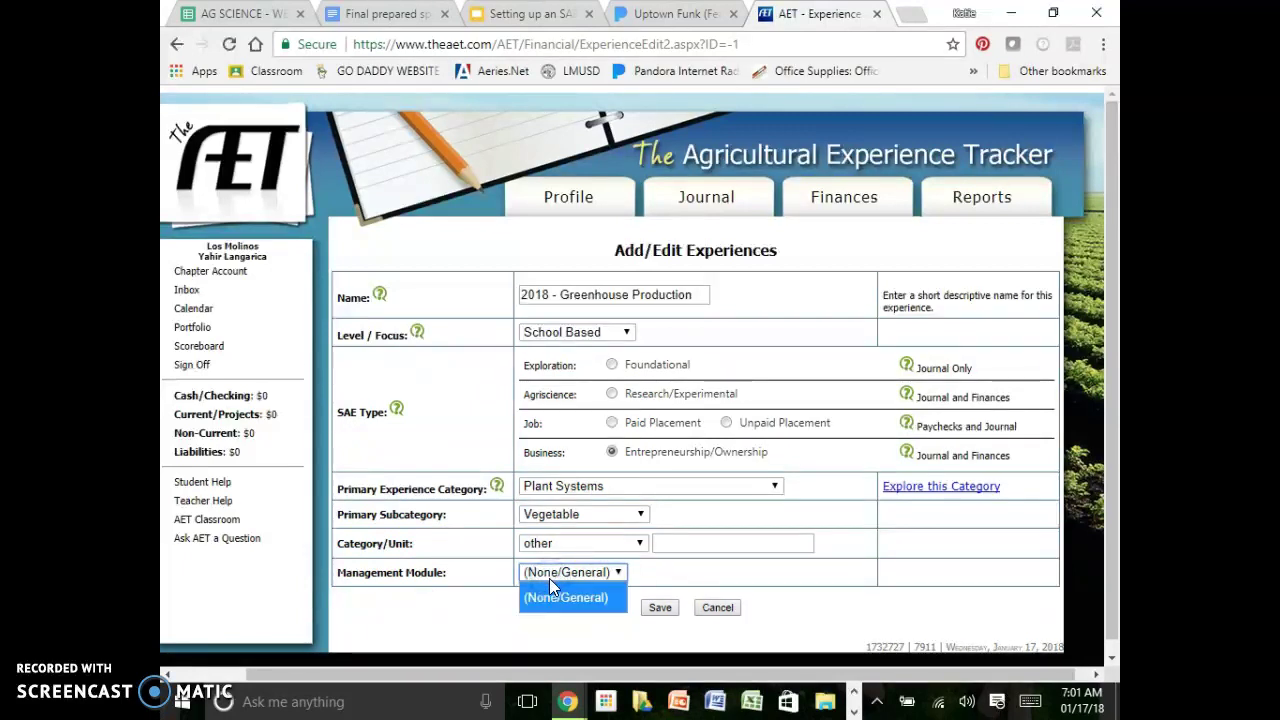
left_click(544, 617)
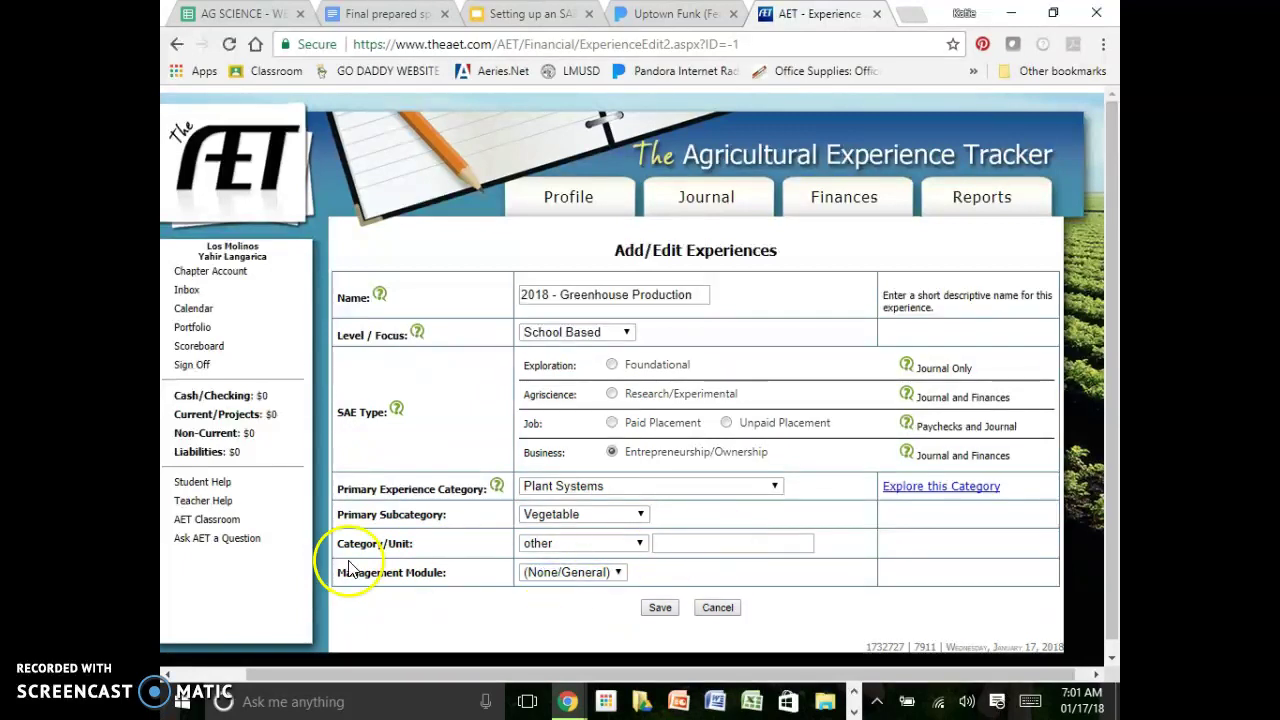
left_click(700, 542)
type("4 inch pots")
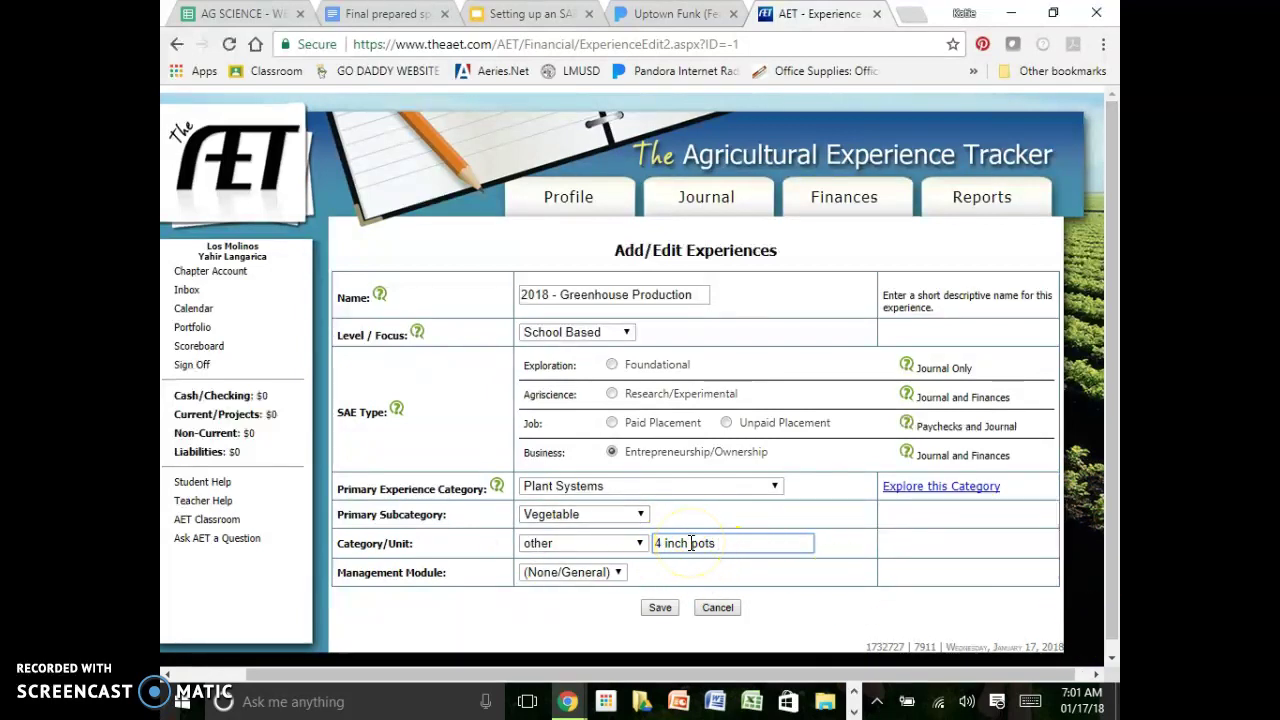
left_click(660, 608)
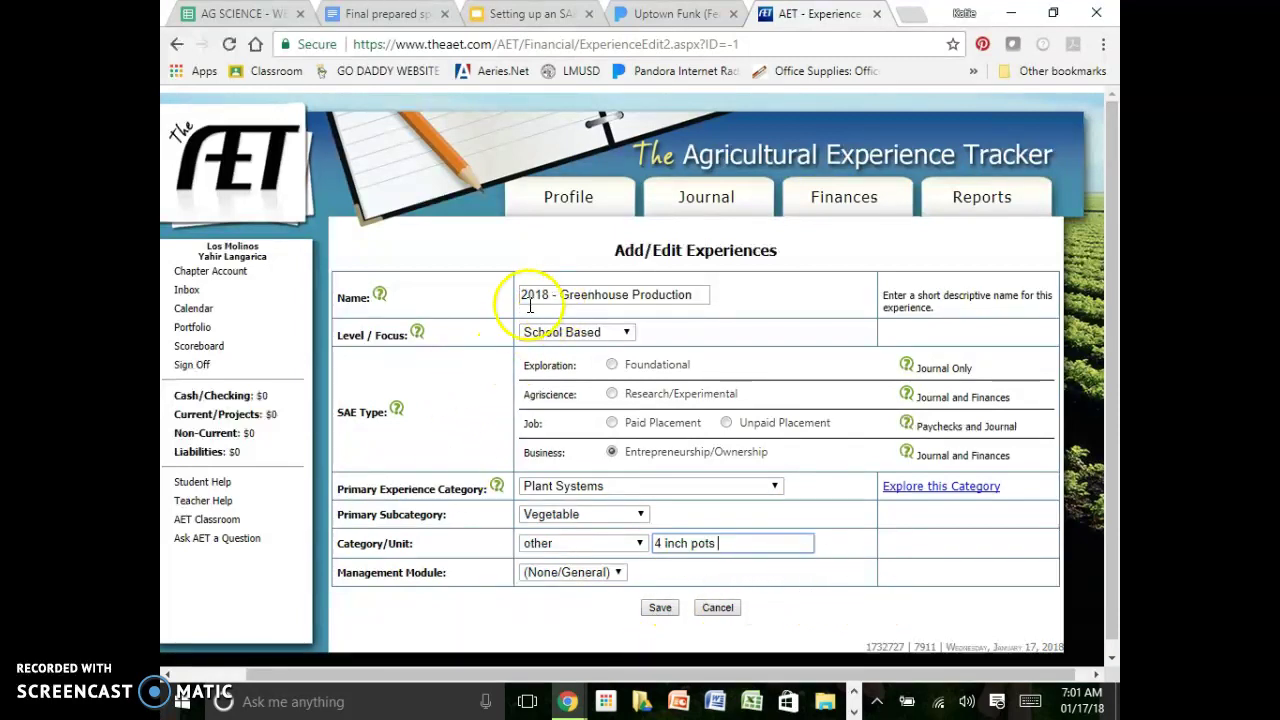
- Try alternative wordings after "2018 - " in the experience name, including "Chicken Care" and a phrase about taking care of chickens
left_click_drag(558, 295, 713, 303)
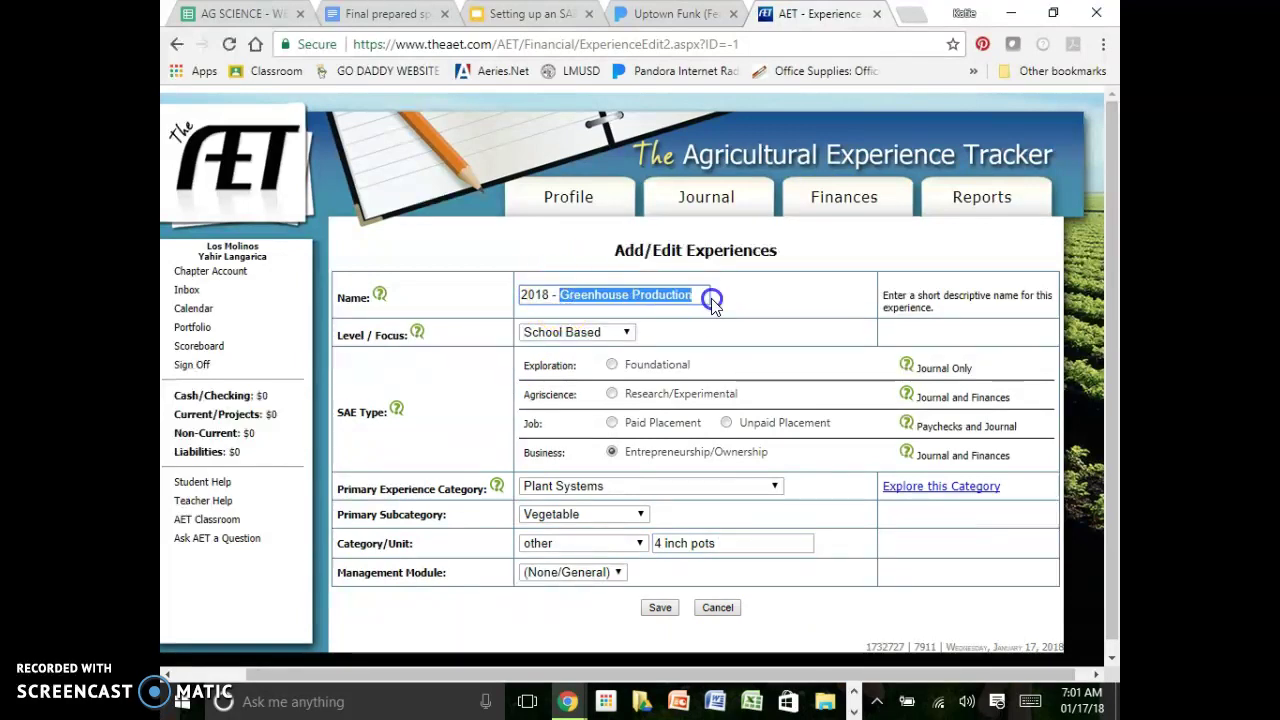
key("BackSpace")
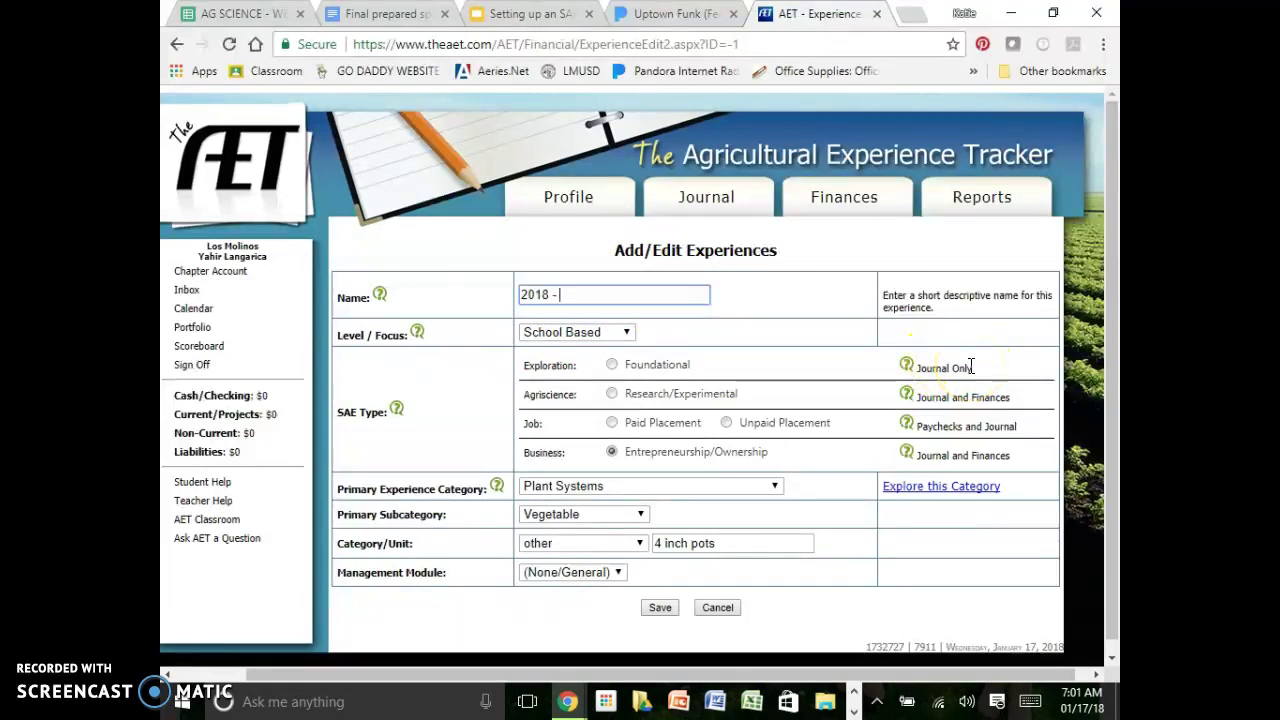
type("ard Mai")
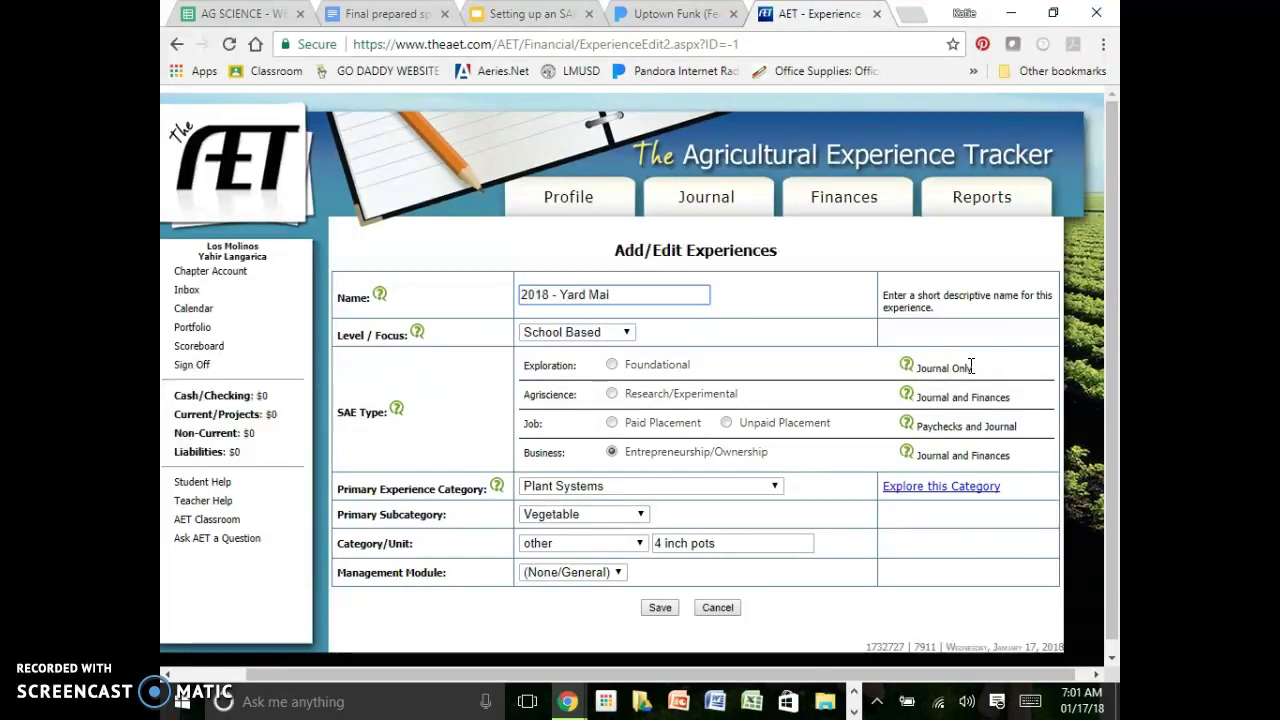
key("BackSpace")
key("BackSpace")
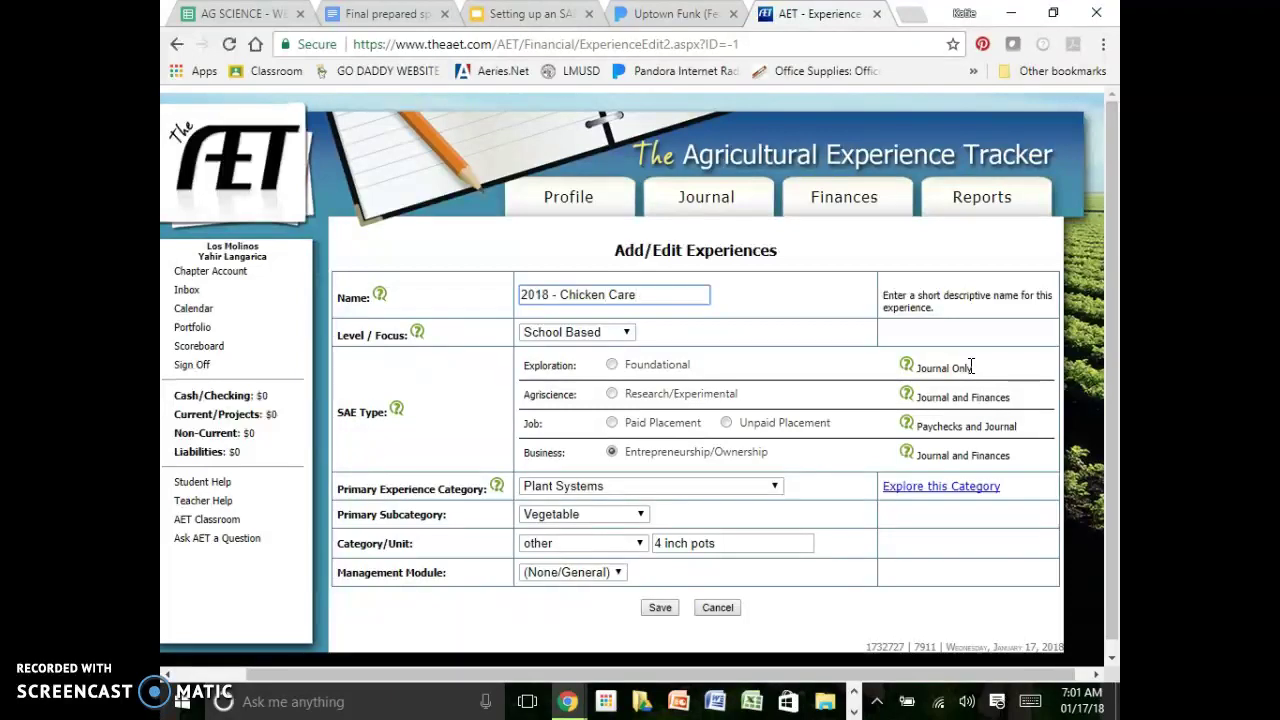
type("Chicken Care")
key("BackSpace")
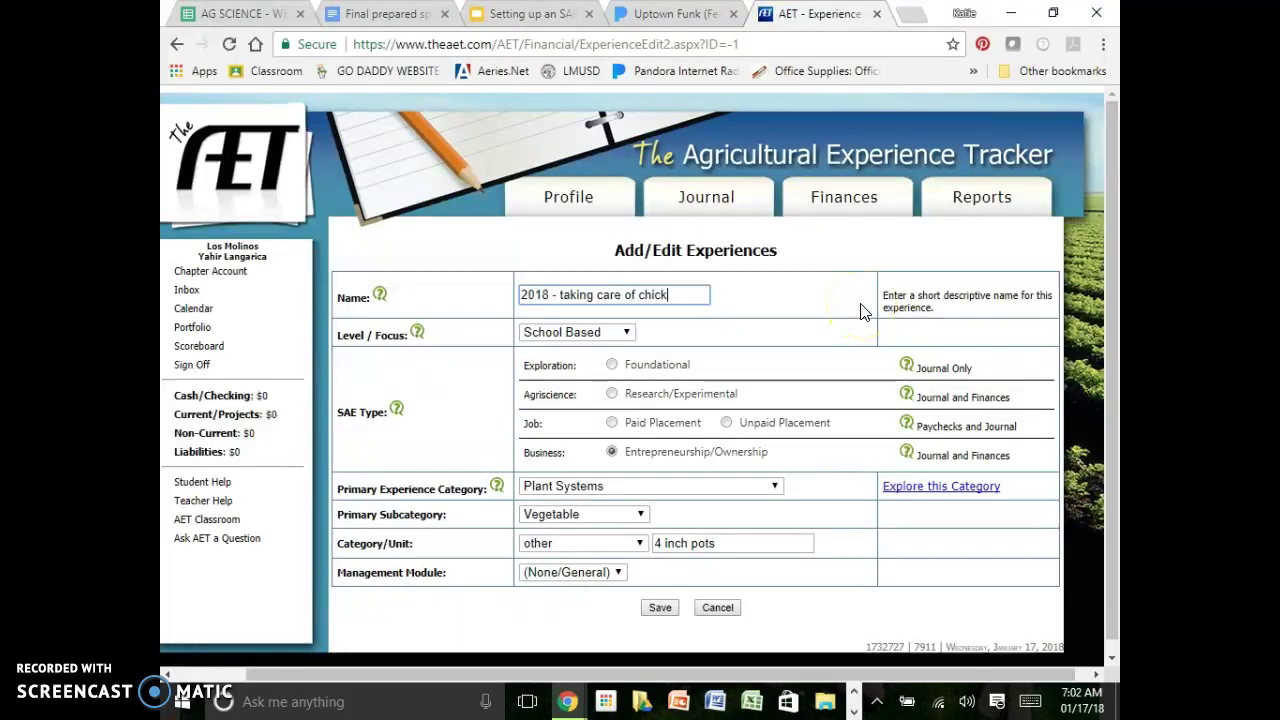
- Name the experience "2018 - Chicken Care" and set its level/focus to Individual
left_click_drag(557, 294, 723, 290)
key("BackSpace")
type("C")
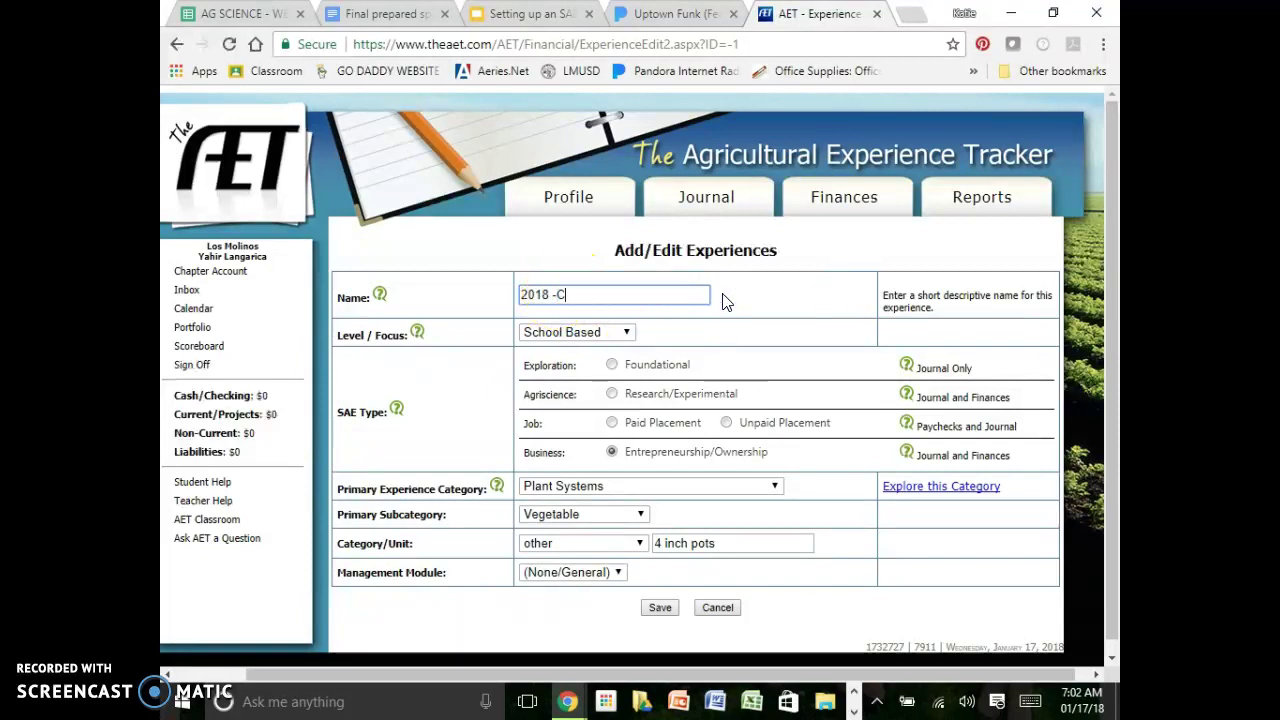
type("hicken Care")
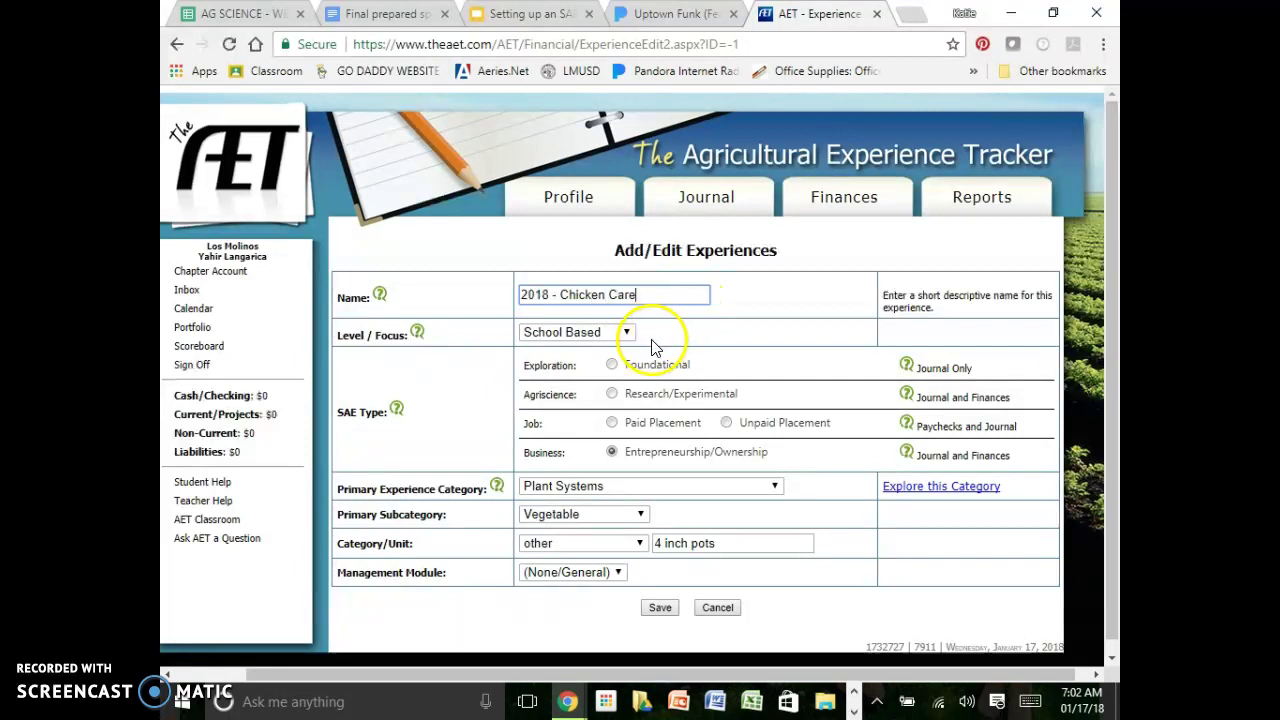
left_click(612, 336)
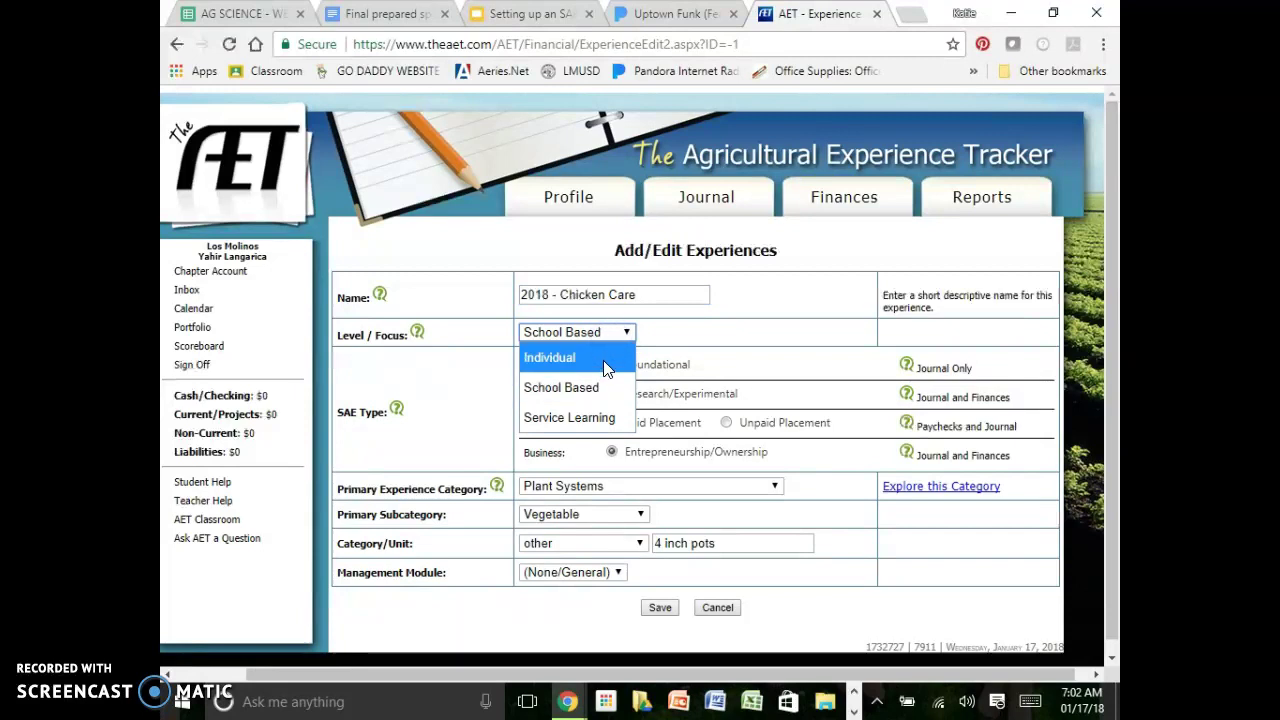
left_click(596, 360)
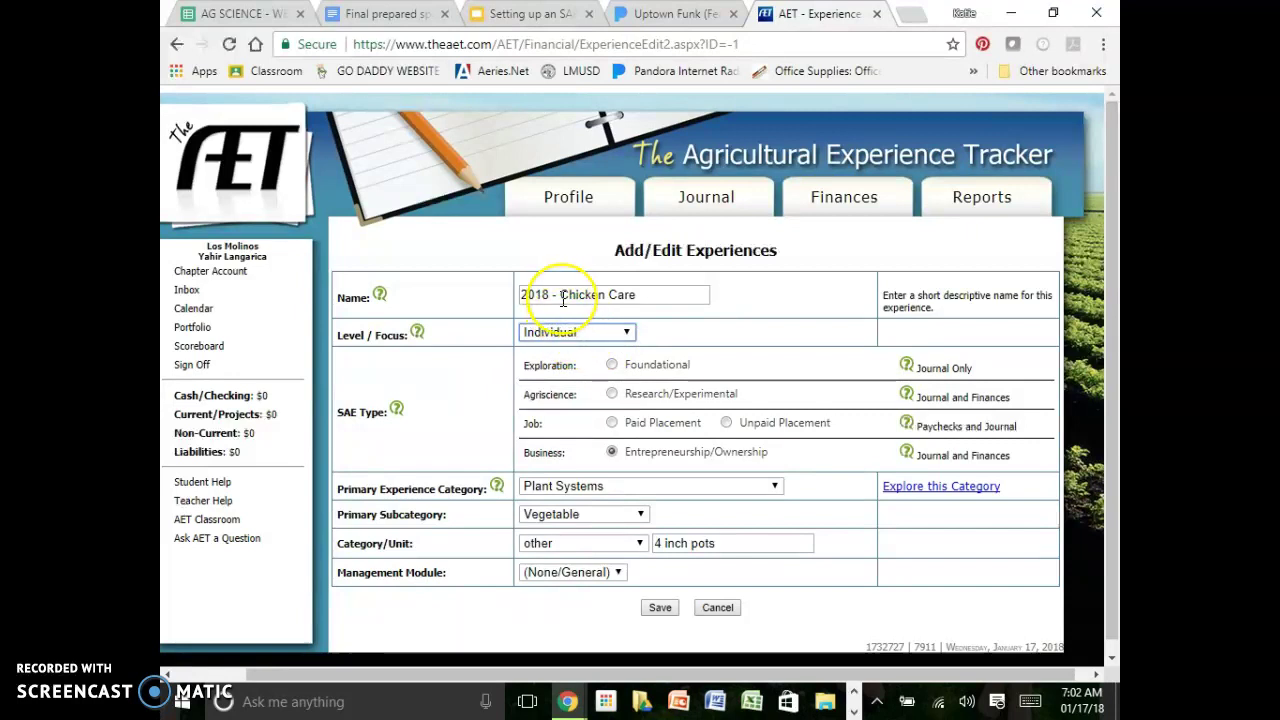
- Change the experience name back to "2018 - Greenhouse Production"
left_click_drag(559, 295, 638, 295)
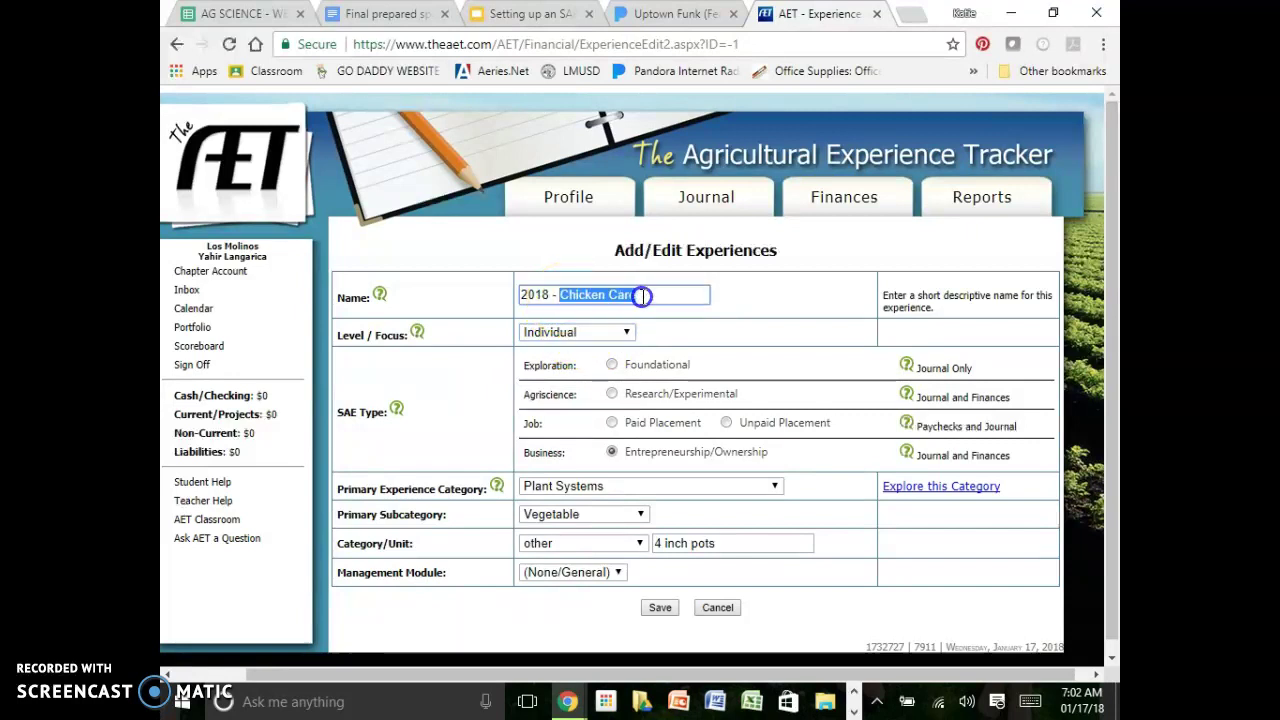
type("Gree")
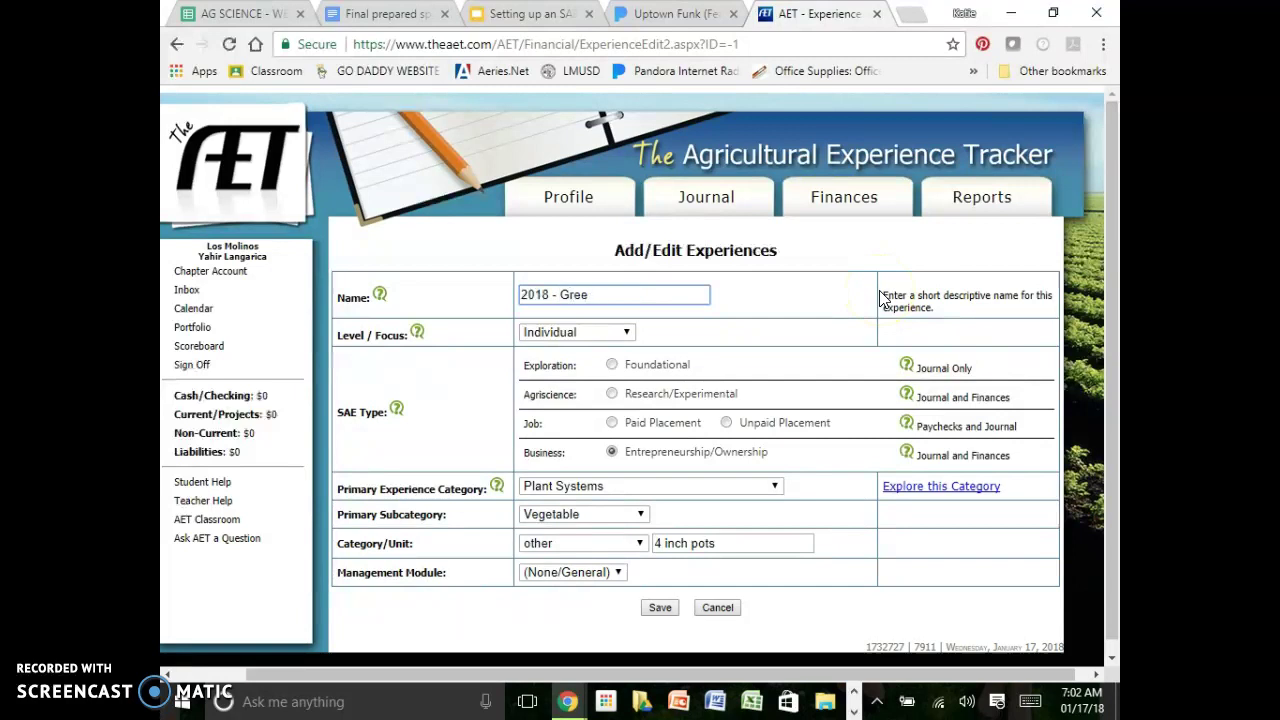
type("nhouse ")
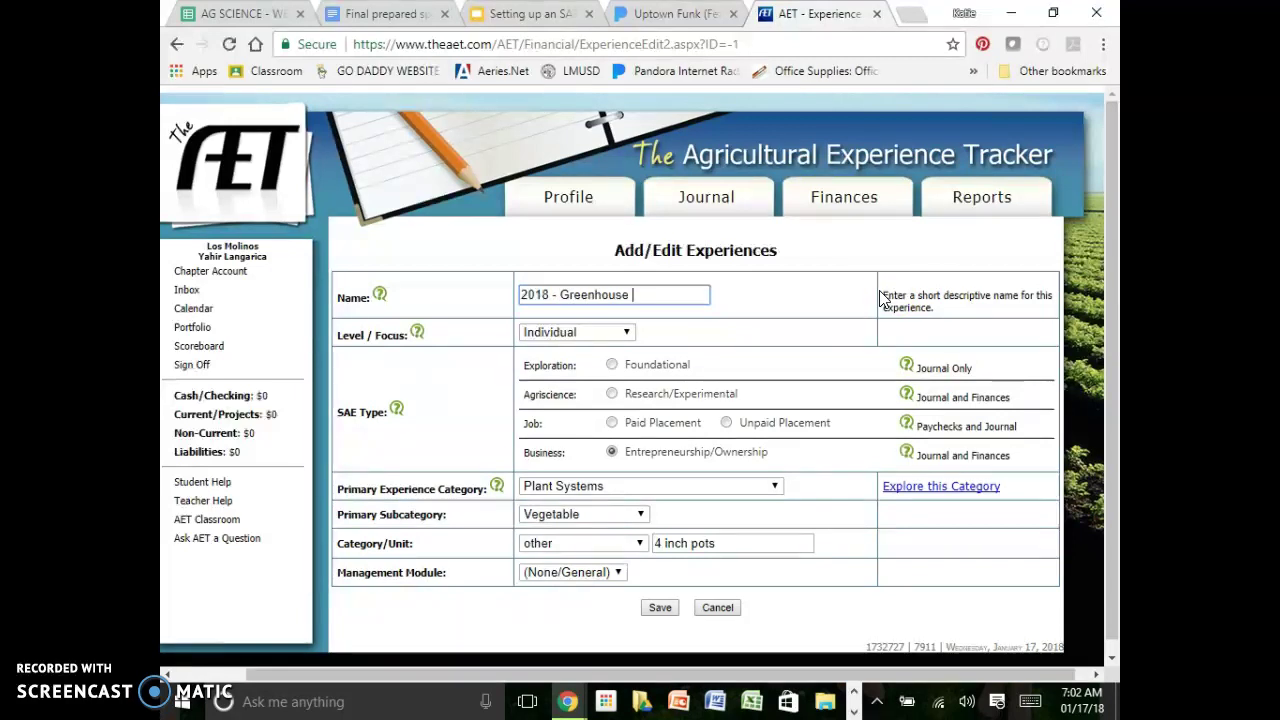
type("Production")
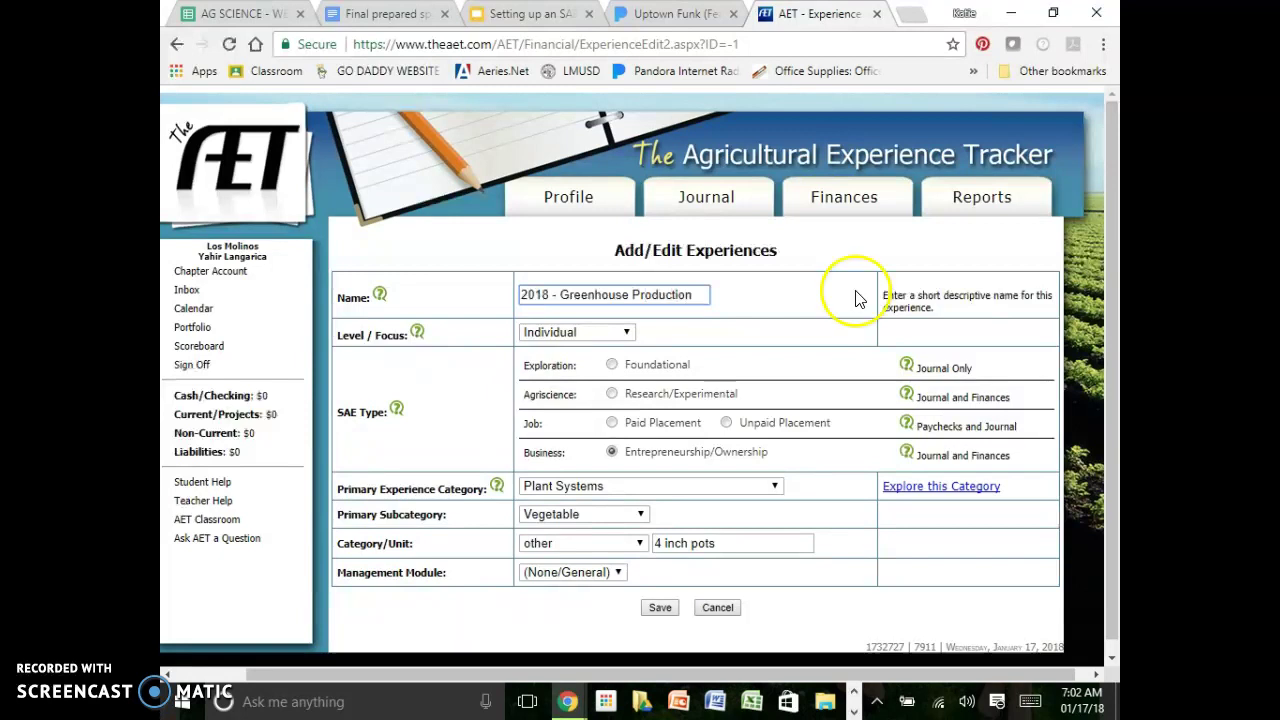
- Set the level/focus back to School Based and review the other level/focus options without choosing them
left_click(600, 333)
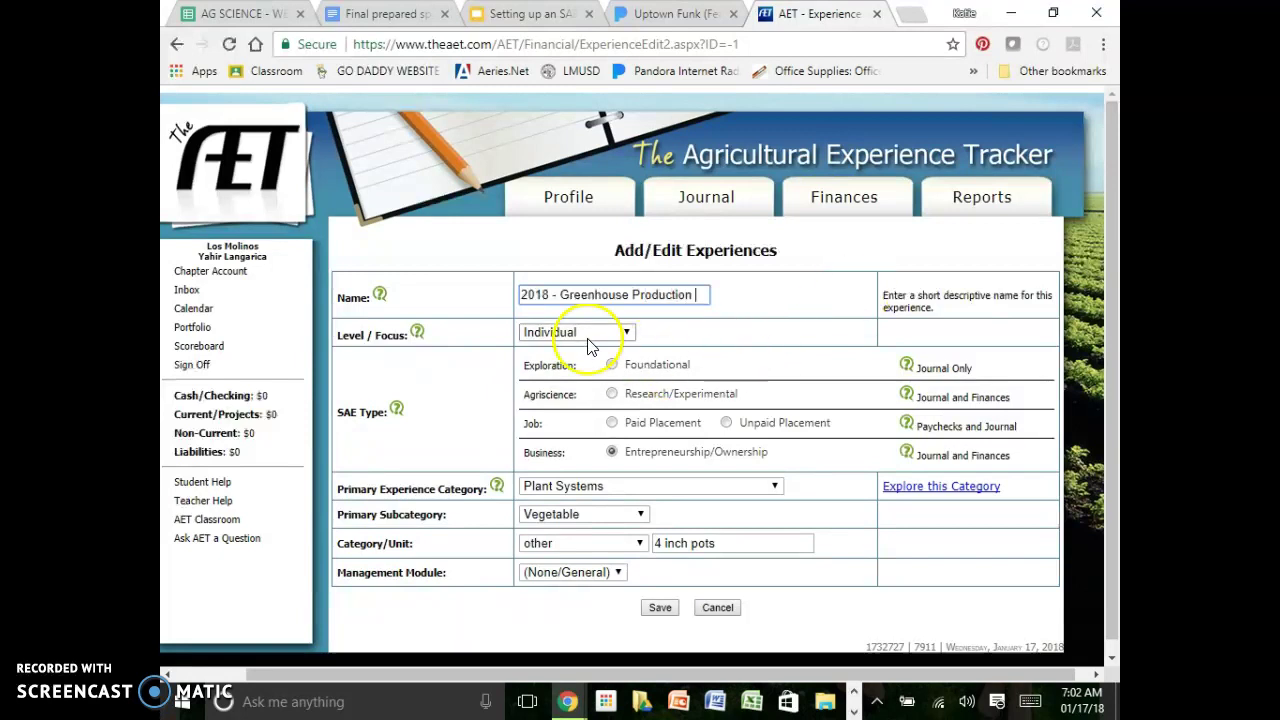
left_click(573, 380)
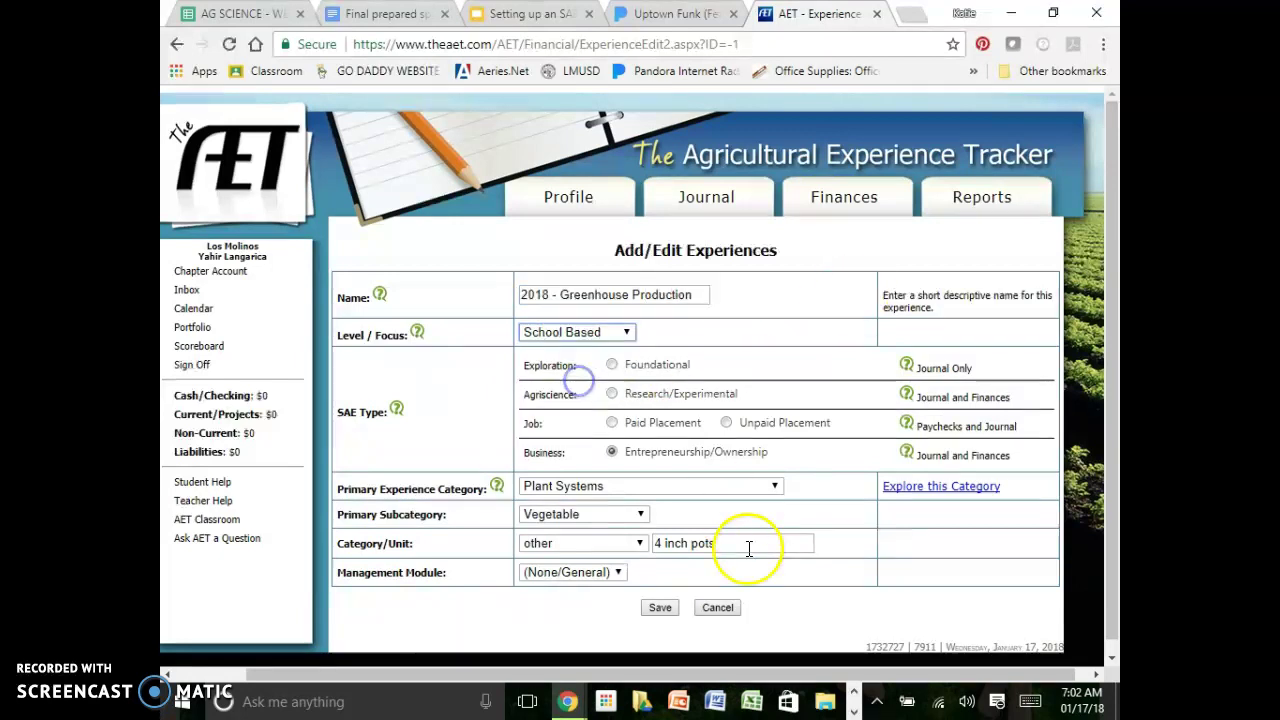
left_click(540, 332)
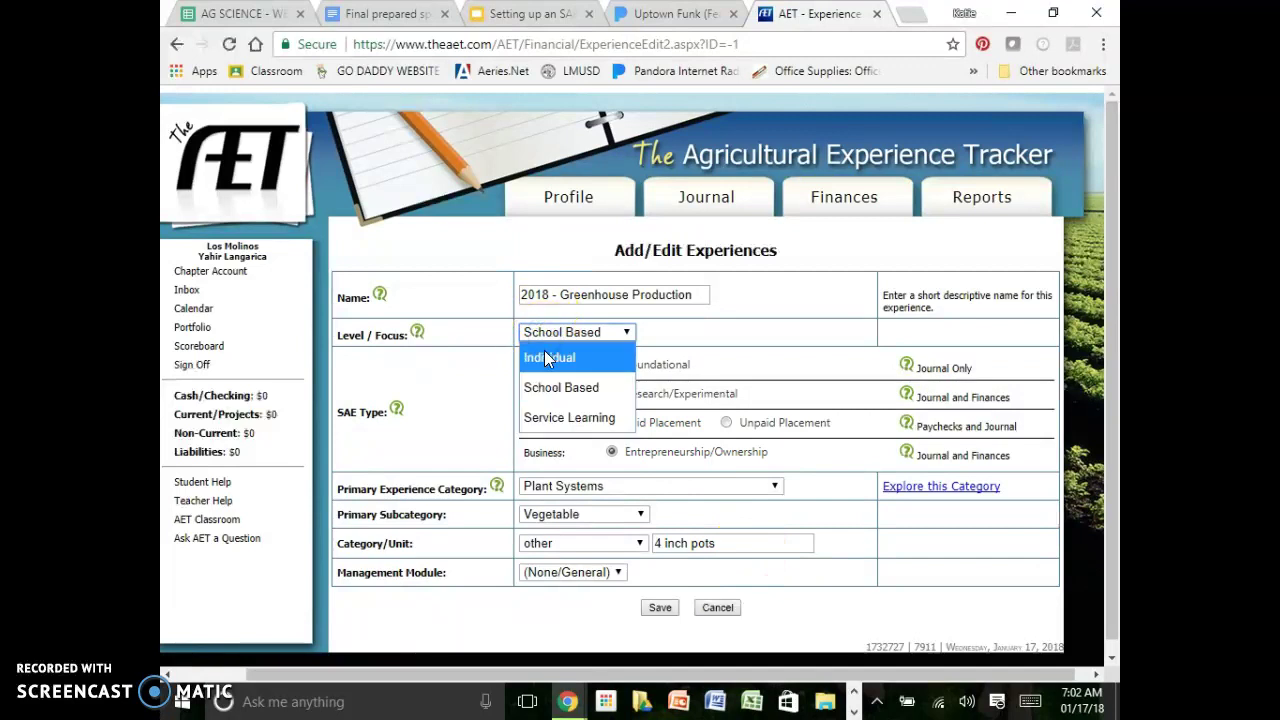
left_click(577, 391)
left_click(768, 334)
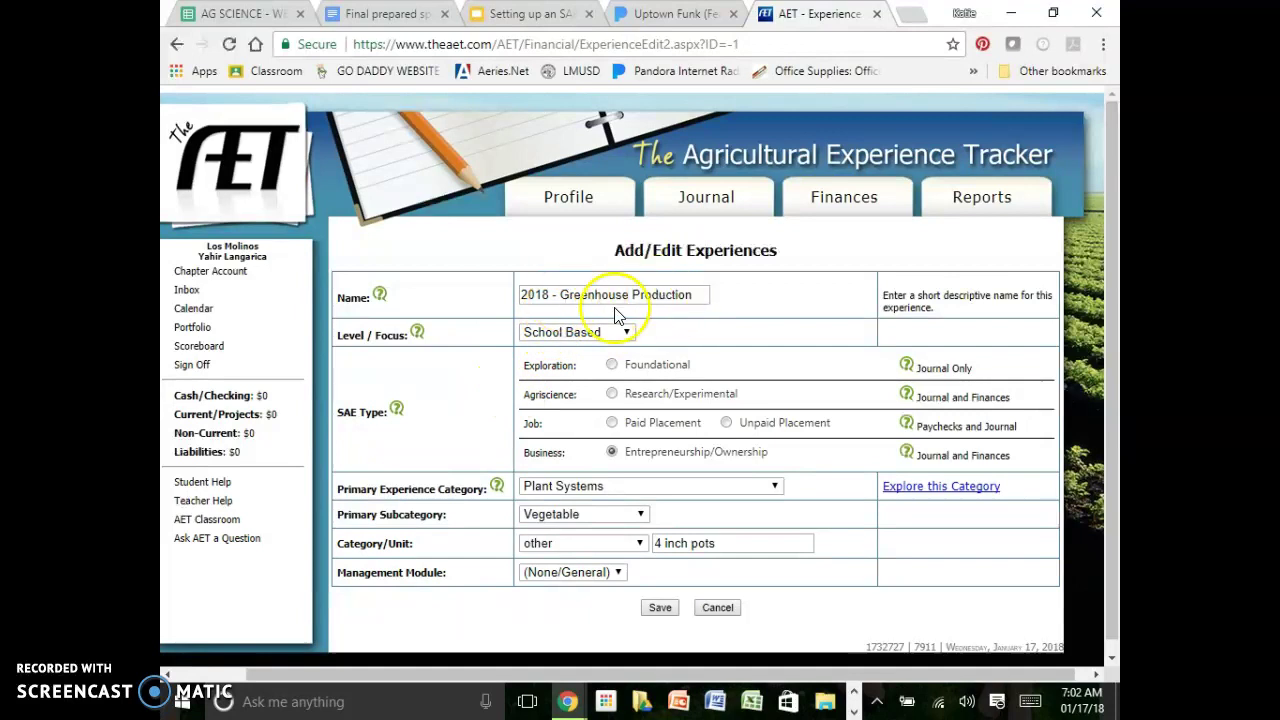
left_click(590, 332)
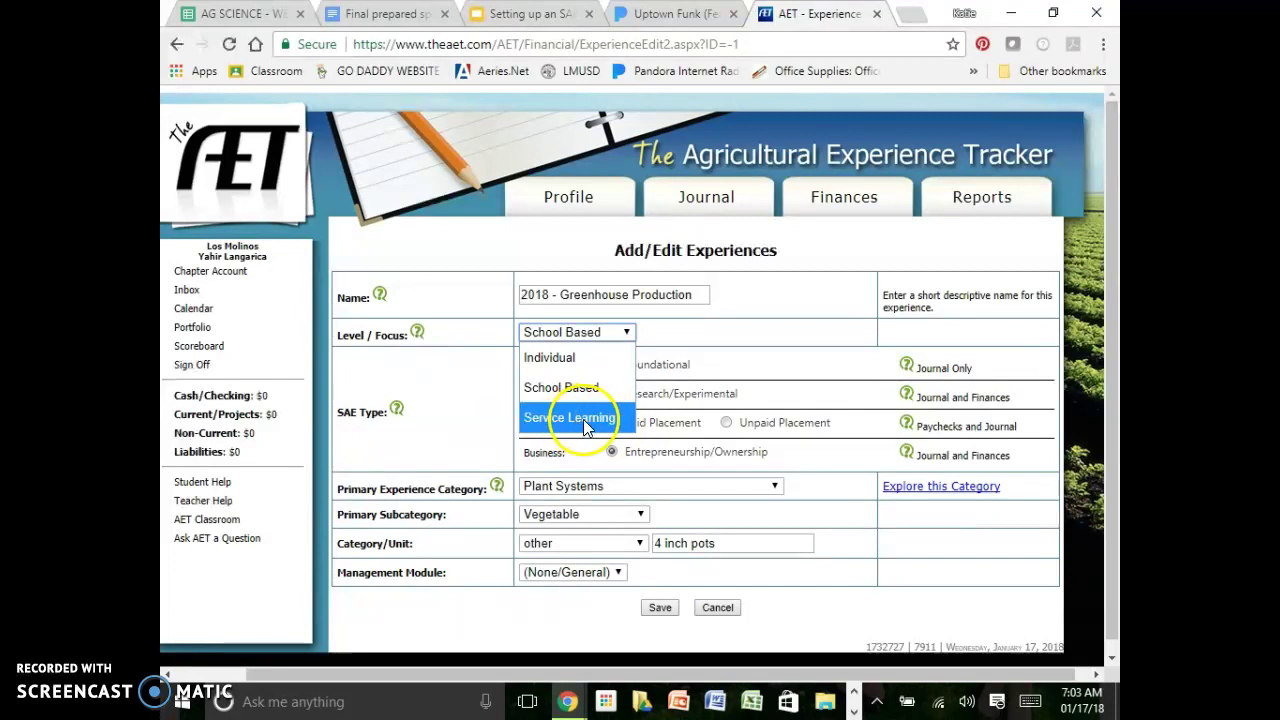
left_click(714, 371)
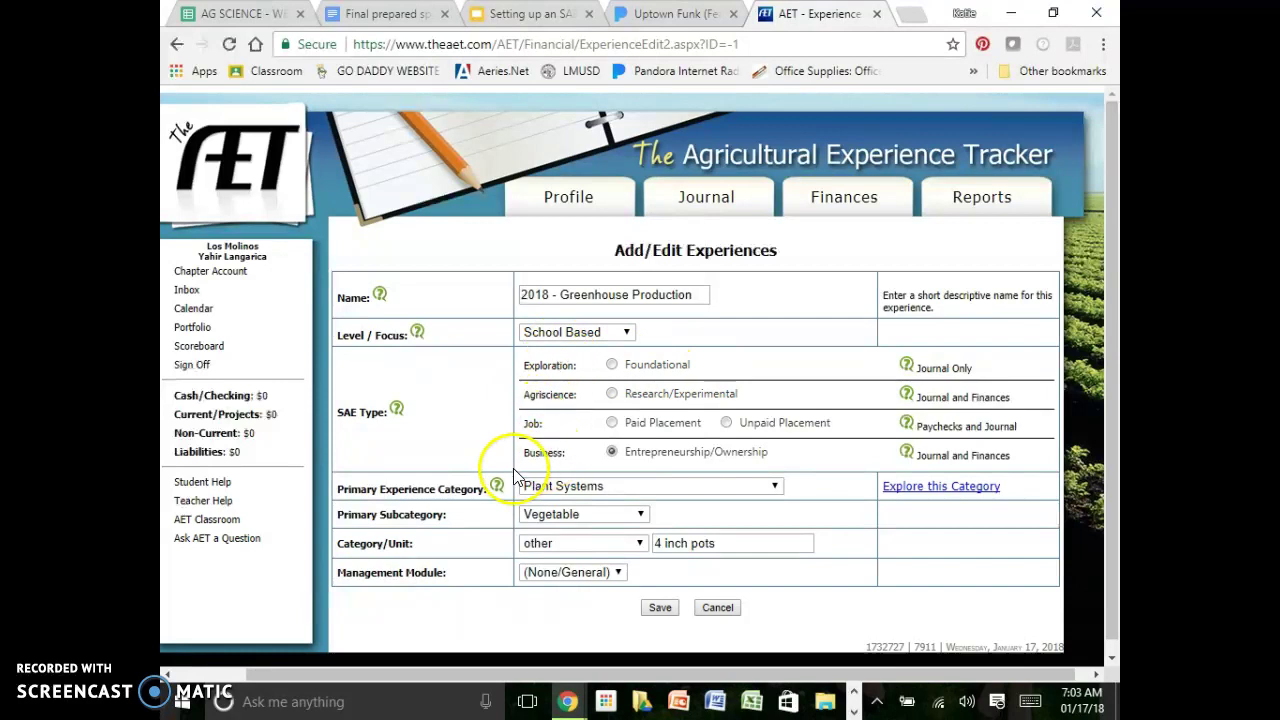
- Try Research/Experimental as the SAE type, and settle on Foundational
left_click(612, 394)
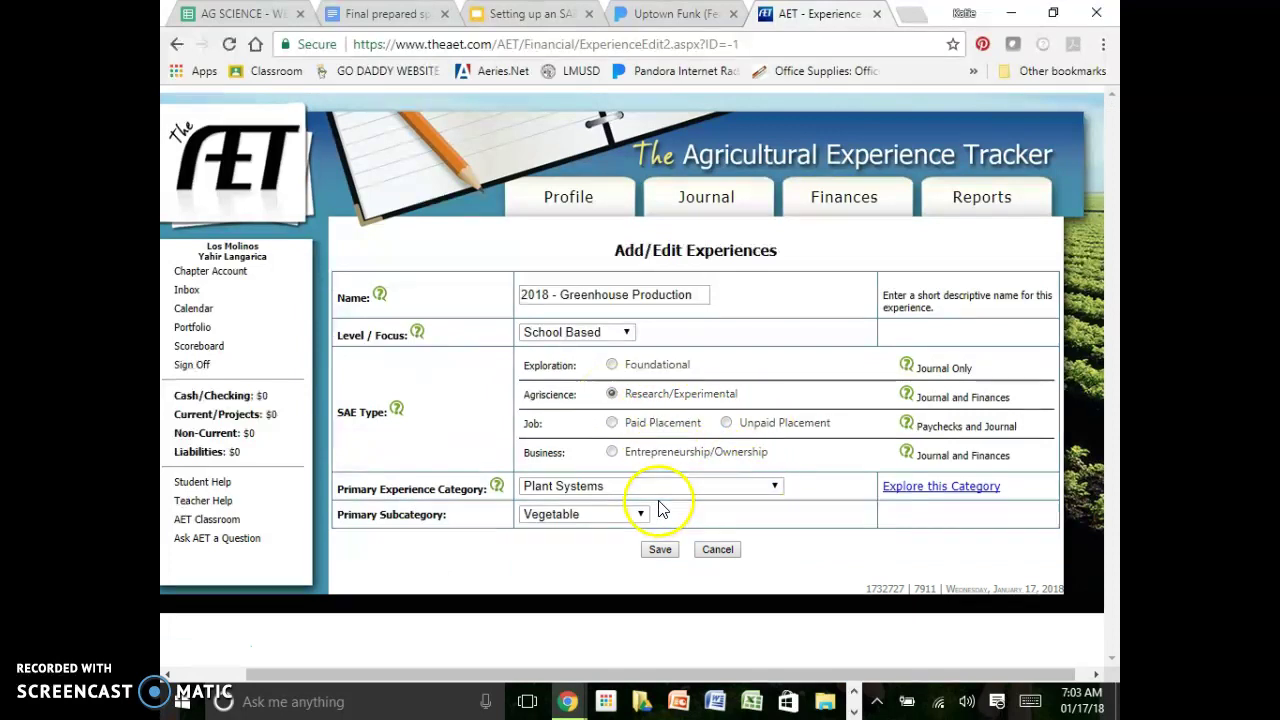
left_click(637, 364)
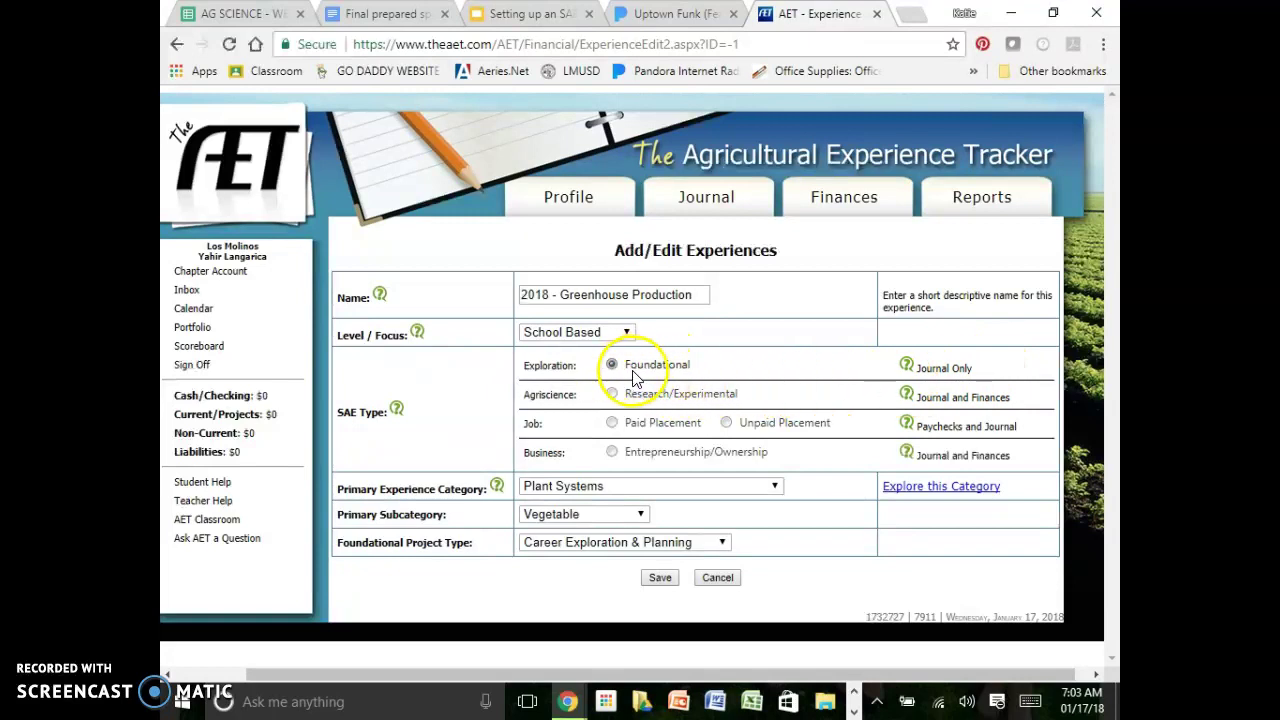
left_click(634, 397)
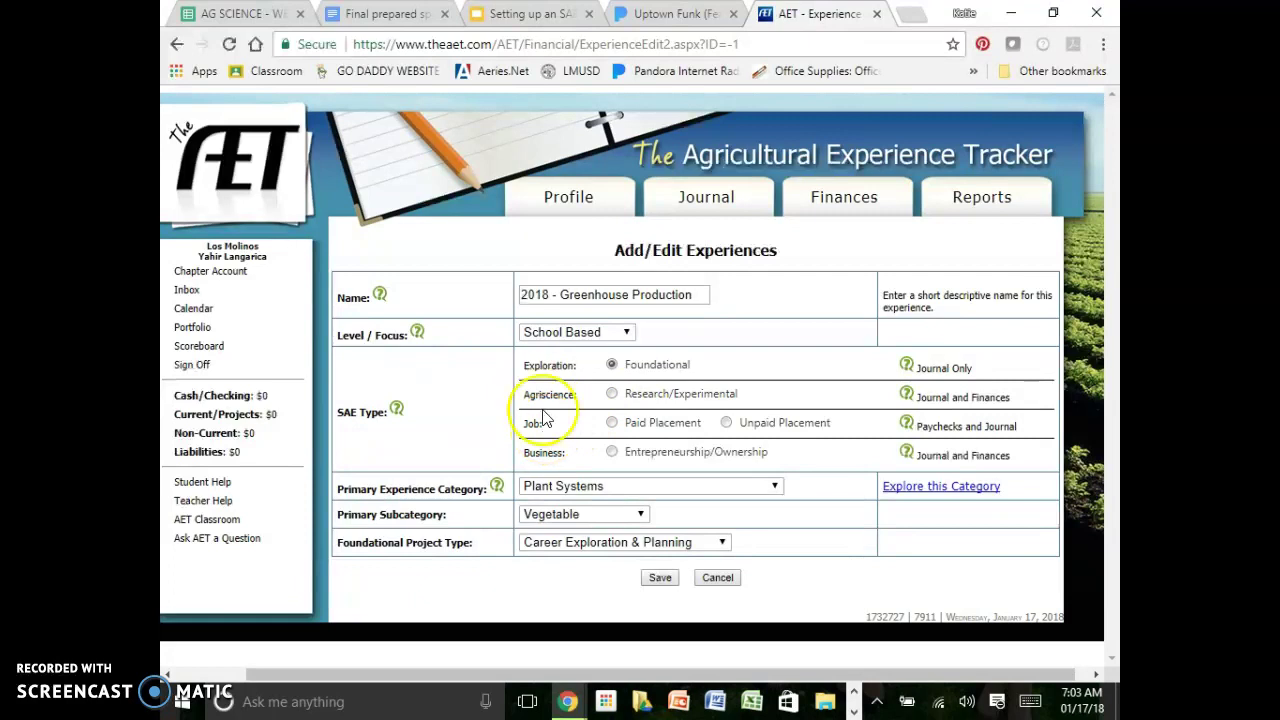
- Rename the experience "2018 - Chicken Care" and set its level/focus to Individual
left_click_drag(560, 295, 729, 295)
type("Chik")
key("BackSpace")
type("c")
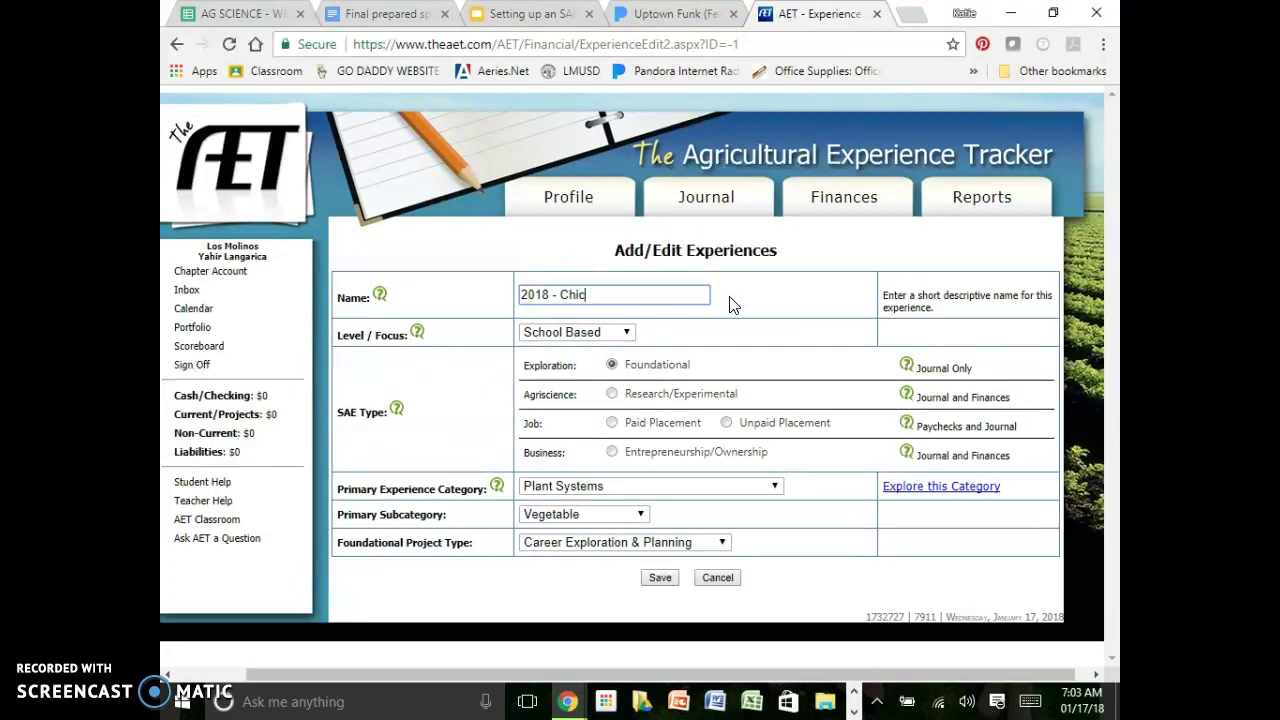
left_click(600, 332)
left_click(596, 352)
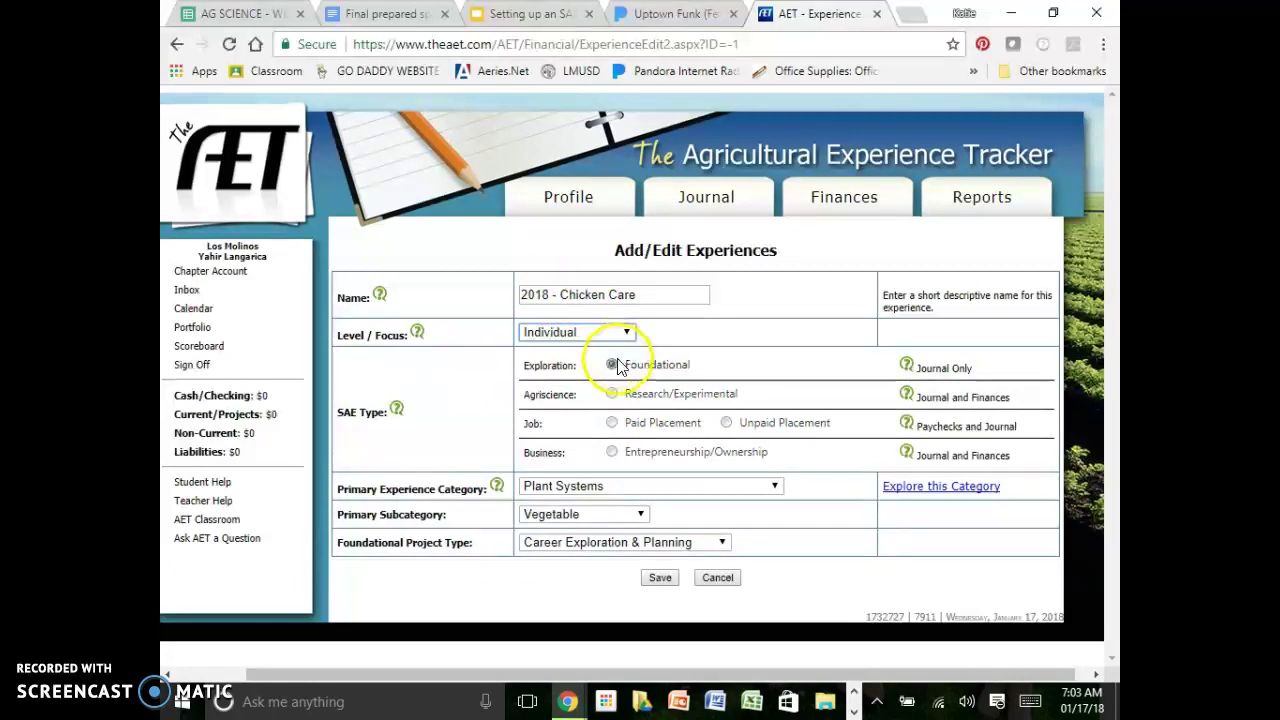
- Try Unpaid Placement and Paid Placement as the SAE type
left_click(762, 430)
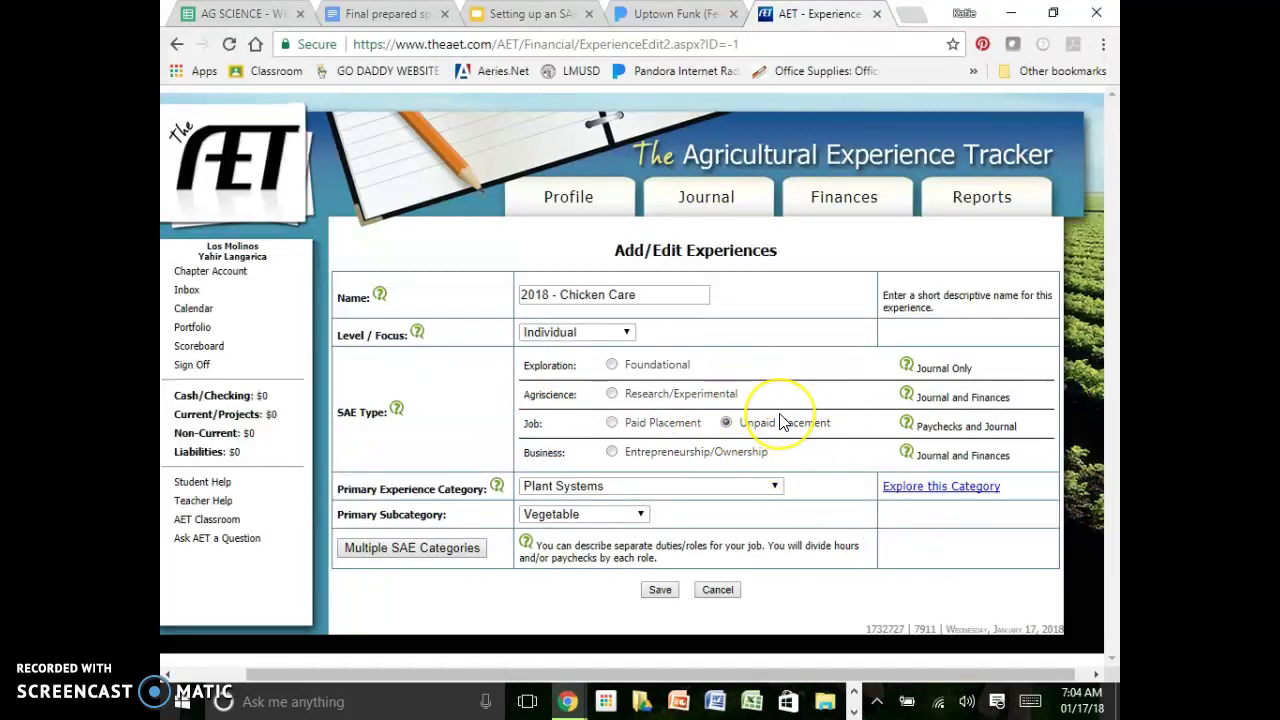
left_click(617, 424)
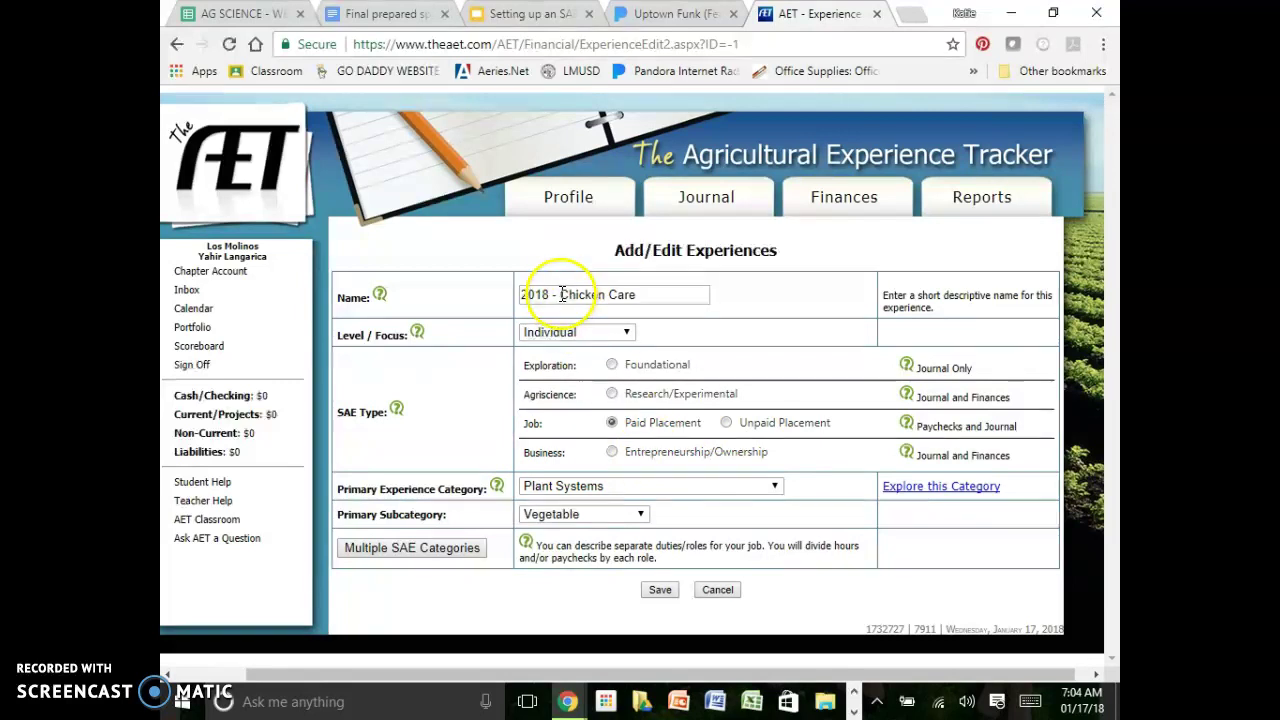
- Rename the experience "2018 - Market Hog" and set its SAE type to Entrepreneurship/Ownership
left_click_drag(561, 294, 641, 294)
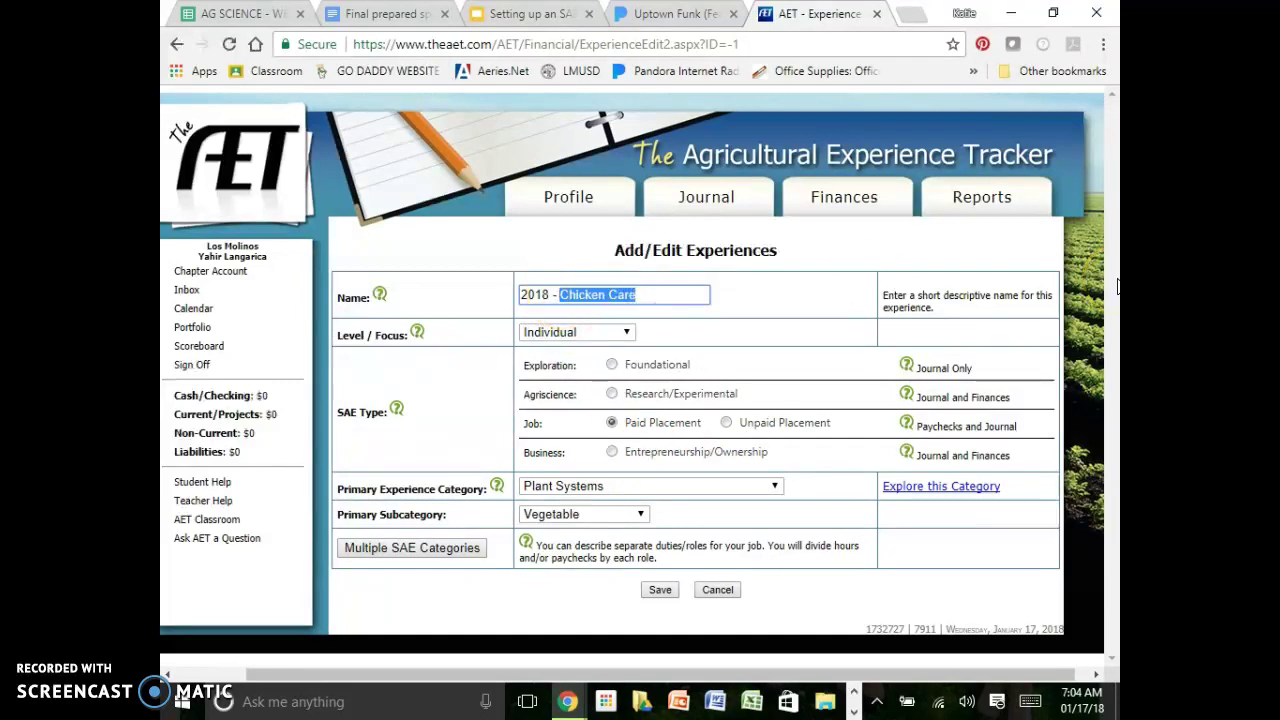
type("Market")
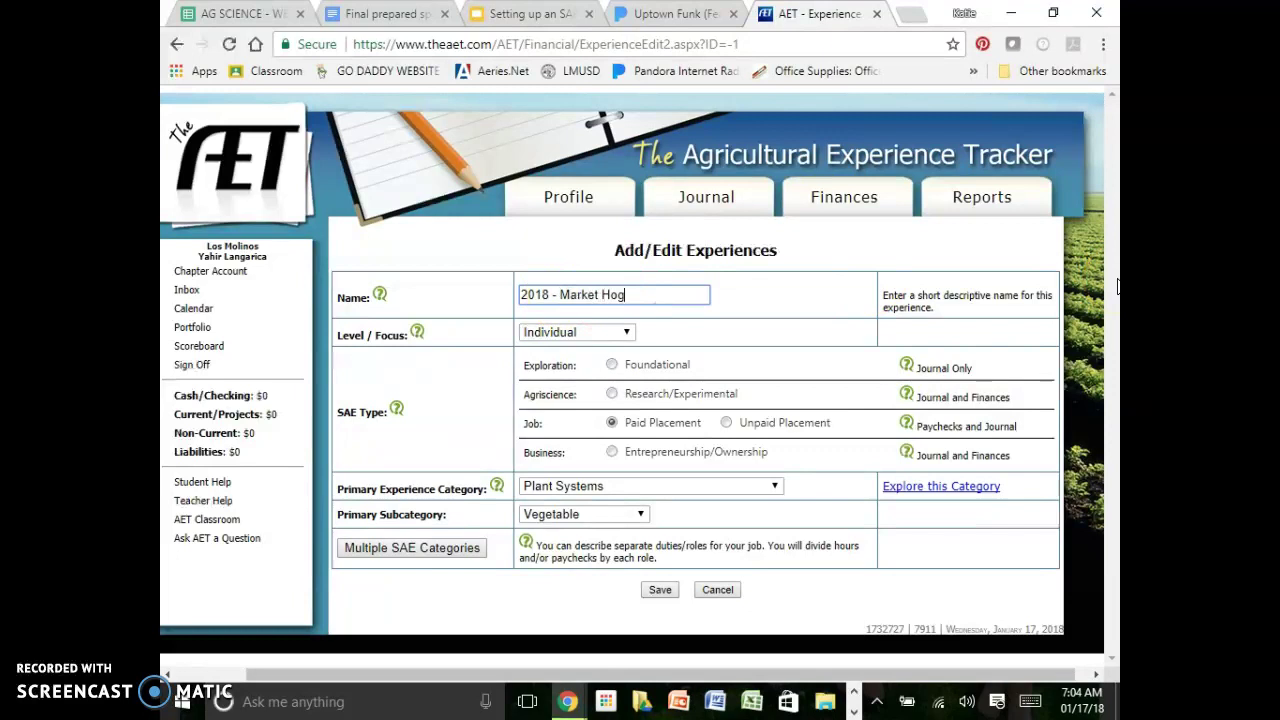
left_click(645, 451)
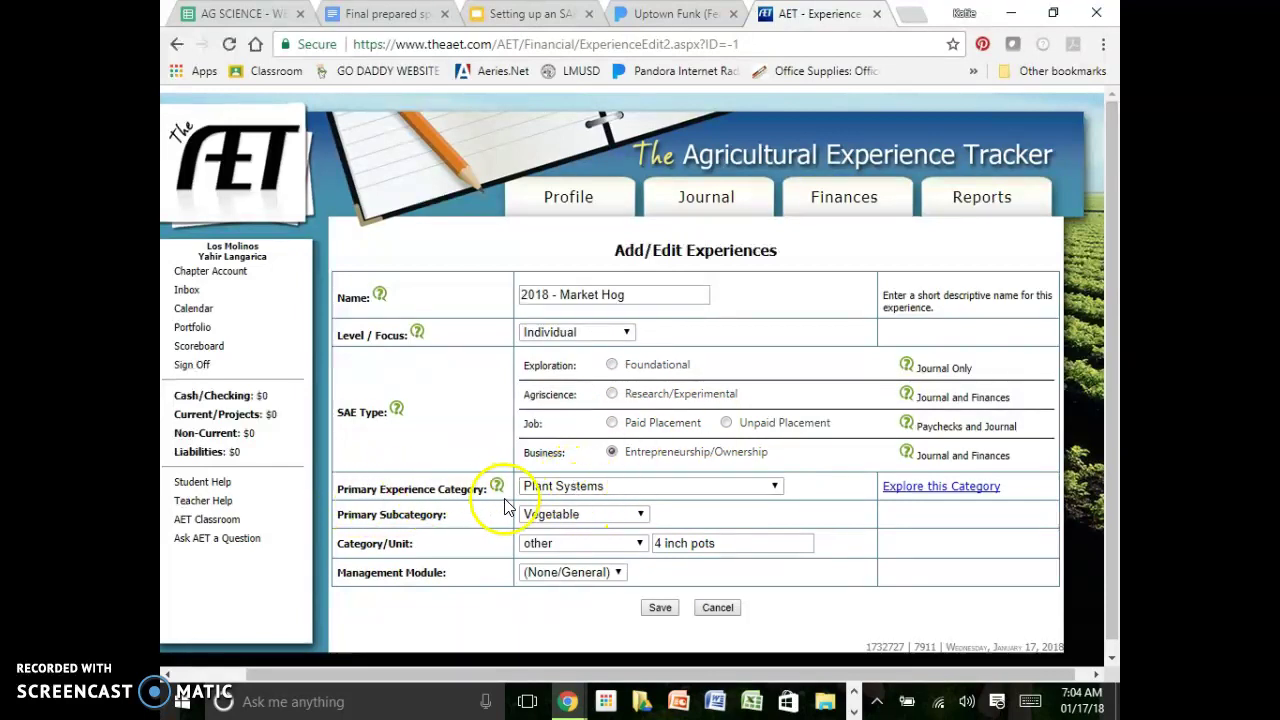
- Set the primary experience category to Animal Systems and the primary subcategory to Swine
left_click(565, 488)
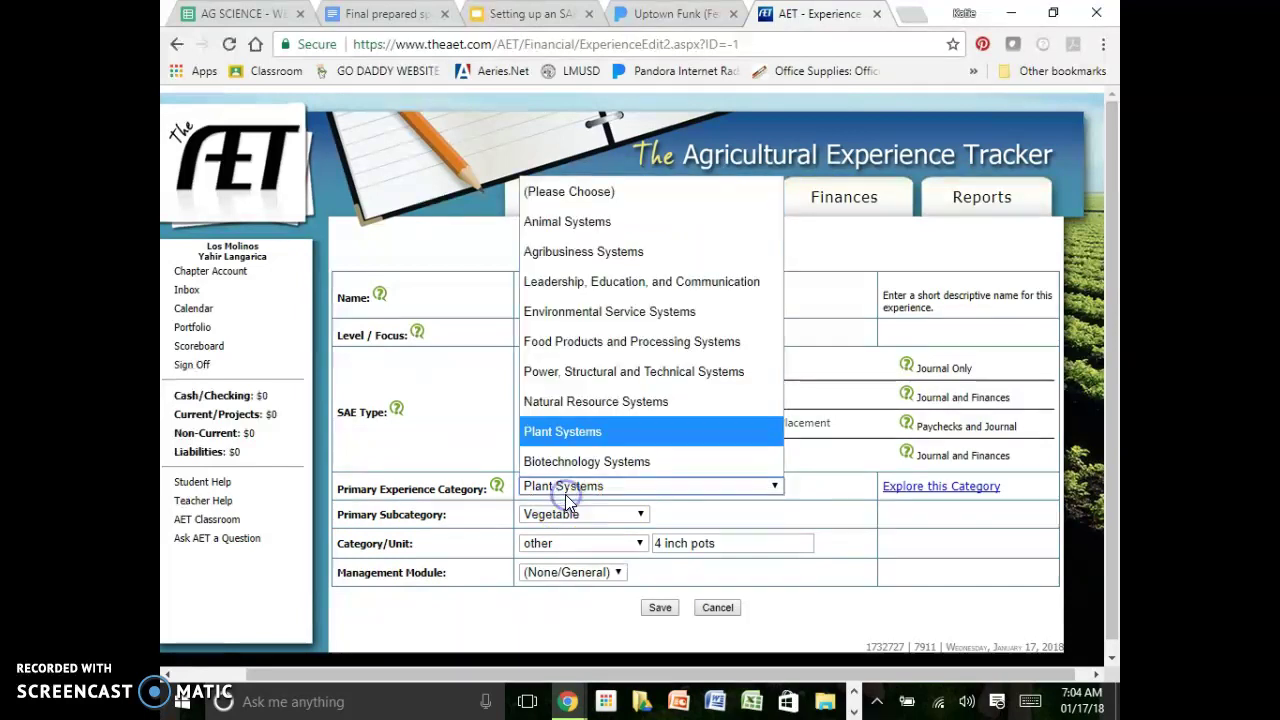
left_click(560, 233)
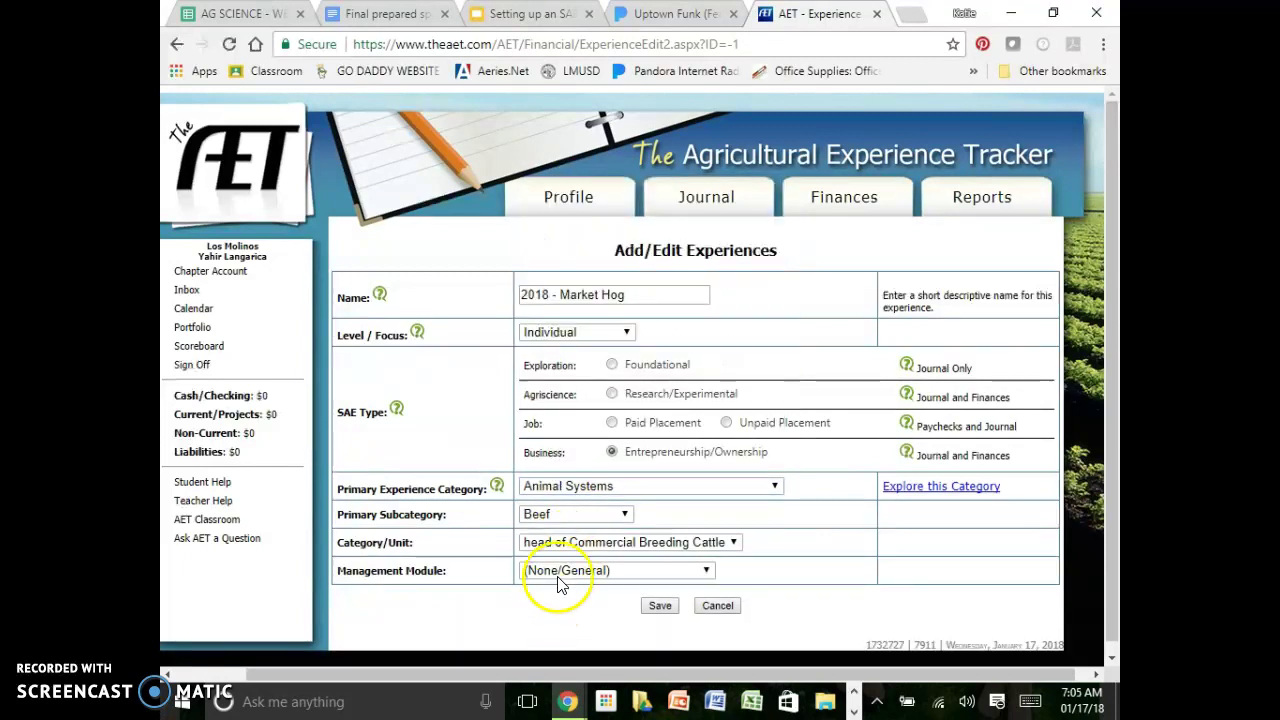
left_click(578, 516)
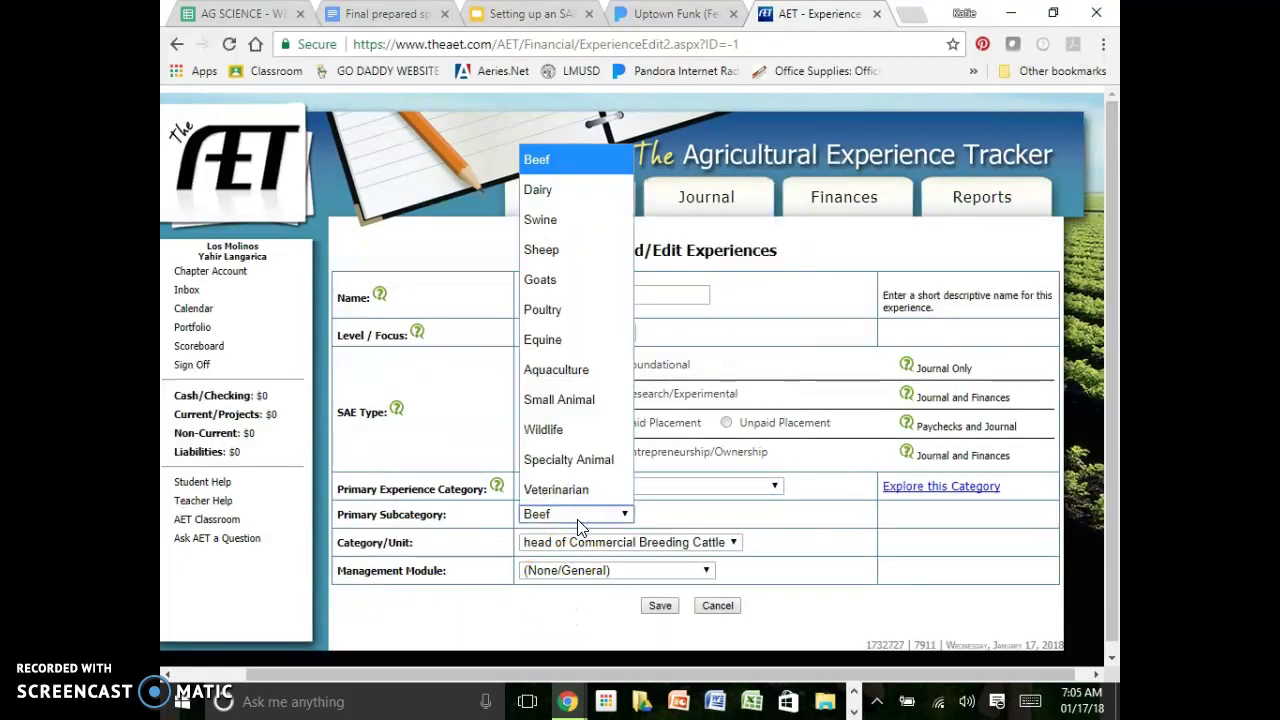
left_click(575, 220)
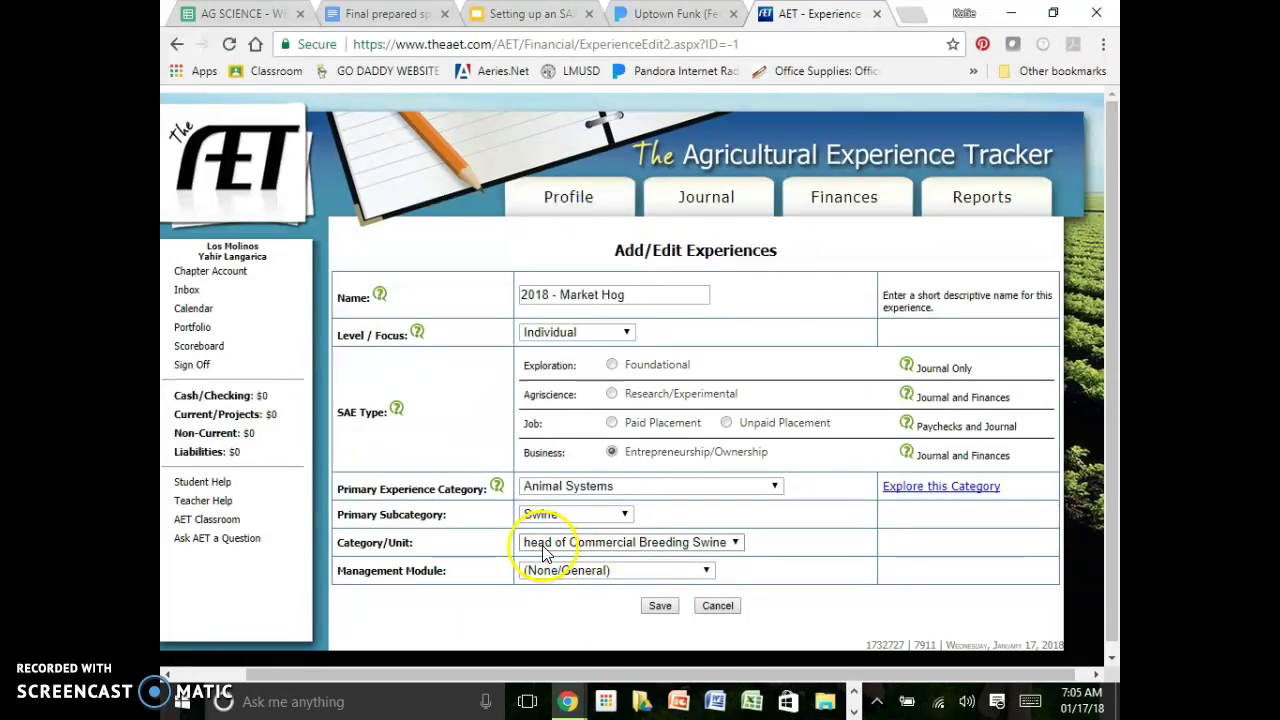
- Set the category/unit to head of Market Swine and the management module to Market/Replacements Manager
left_click(700, 542)
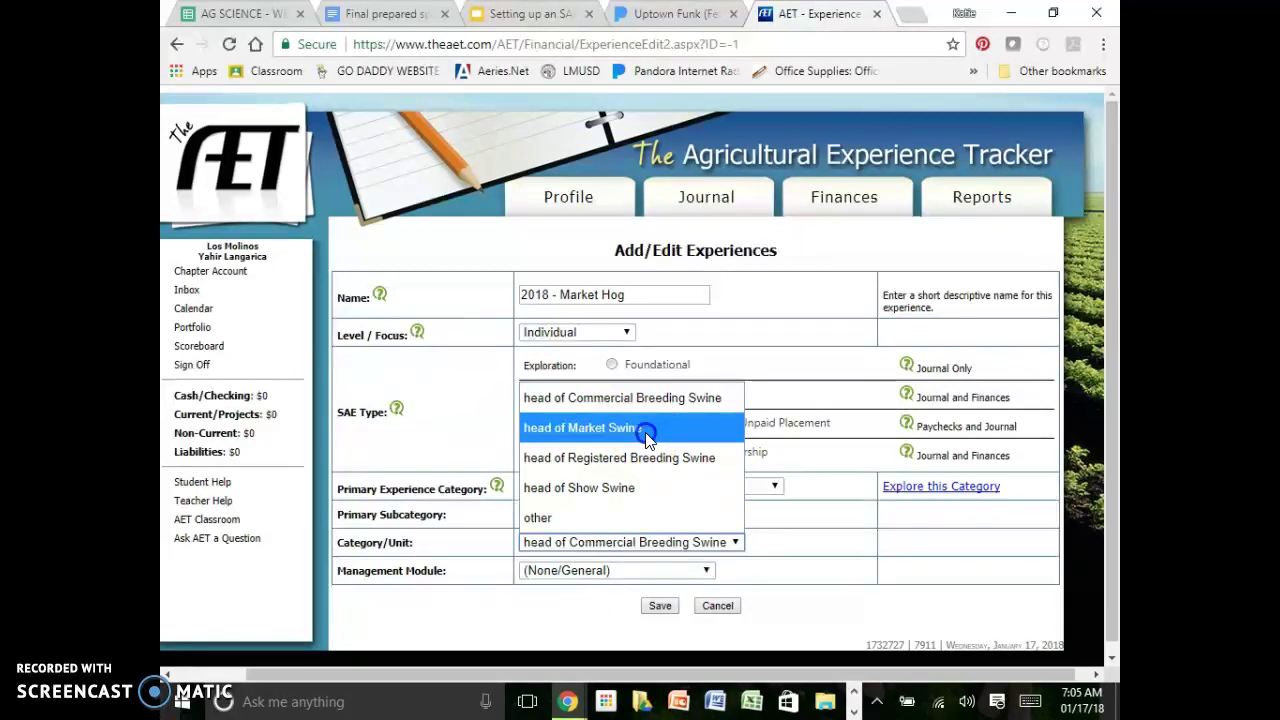
left_click(612, 428)
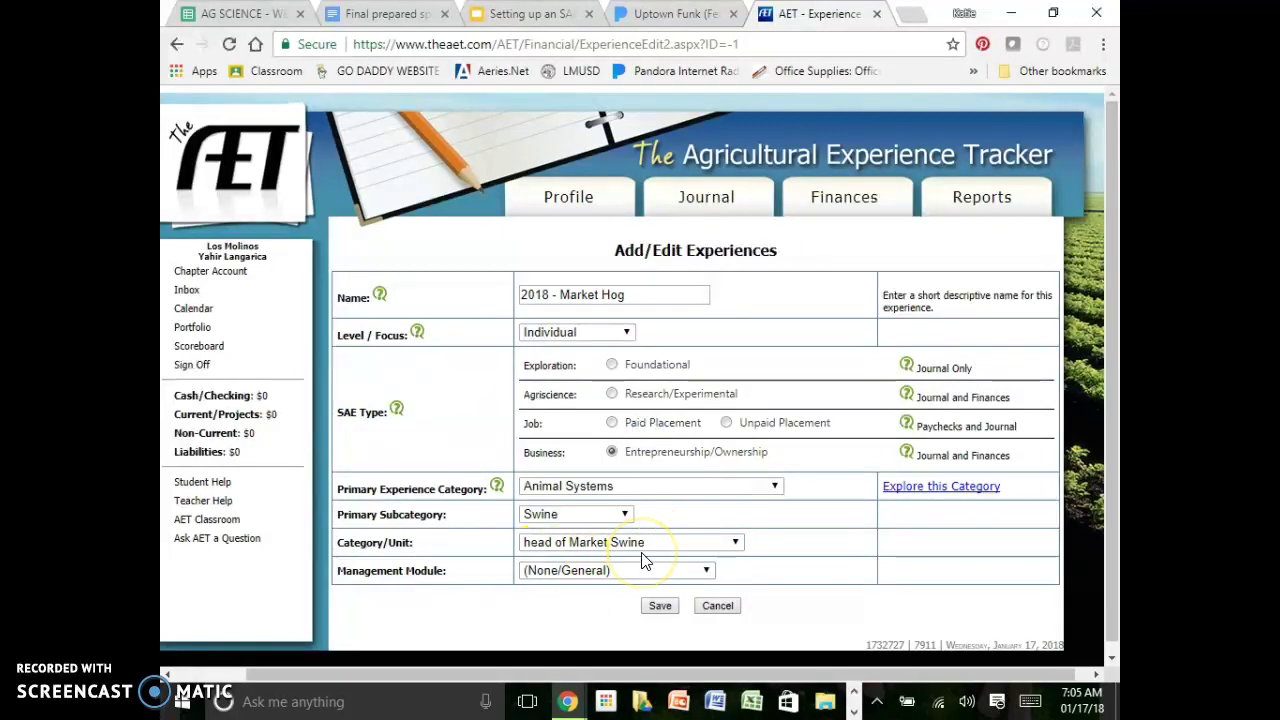
left_click(596, 572)
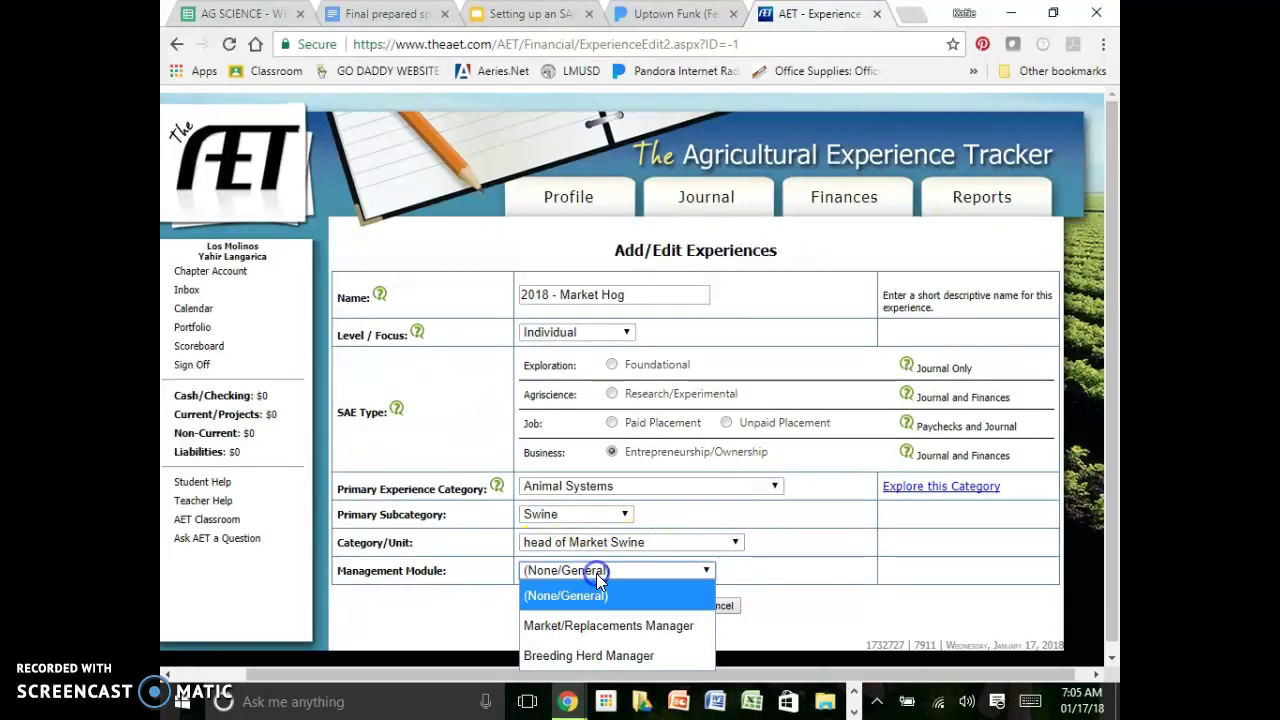
left_click(556, 627)
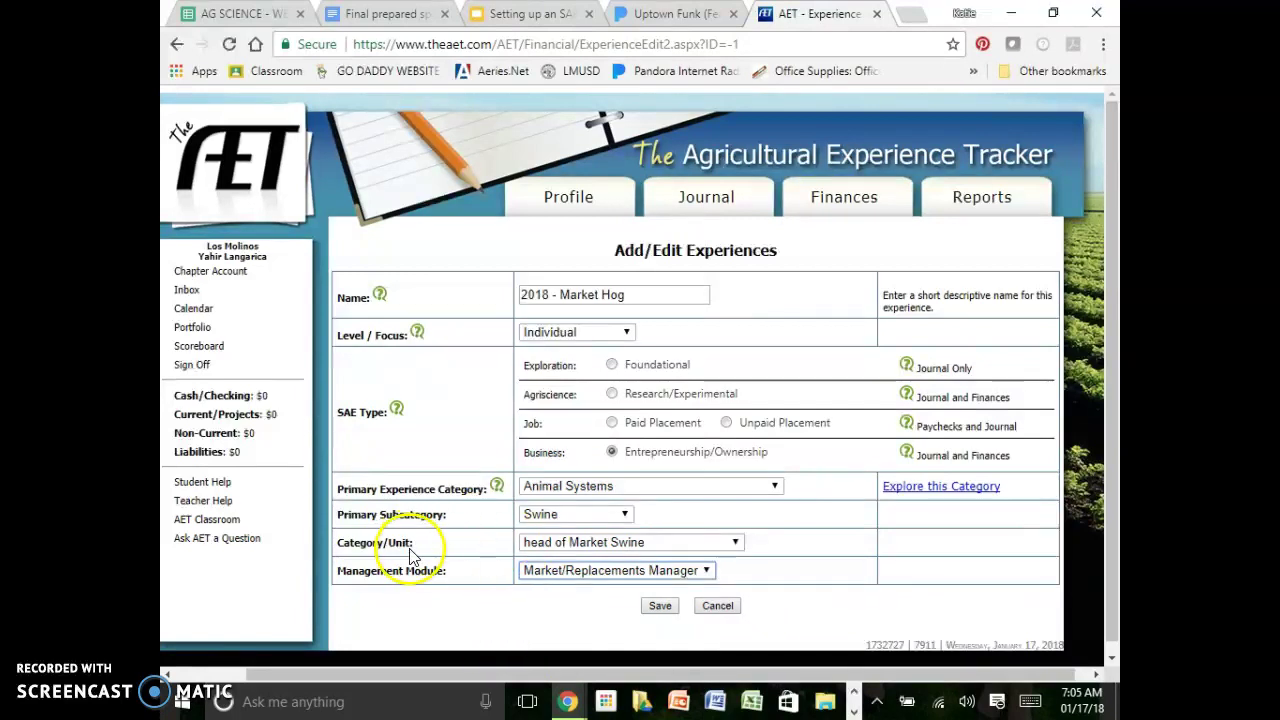
- Review the available primary experience categories without choosing a different one
left_click(603, 487)
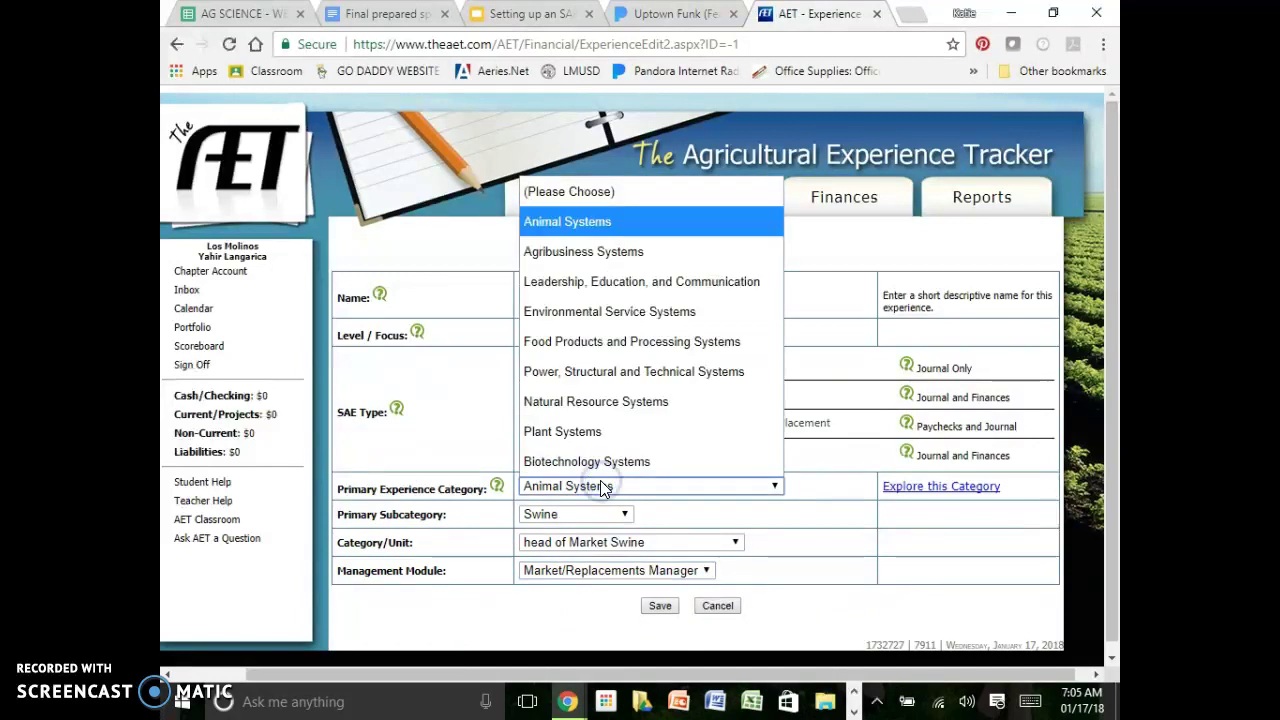
left_click(588, 614)
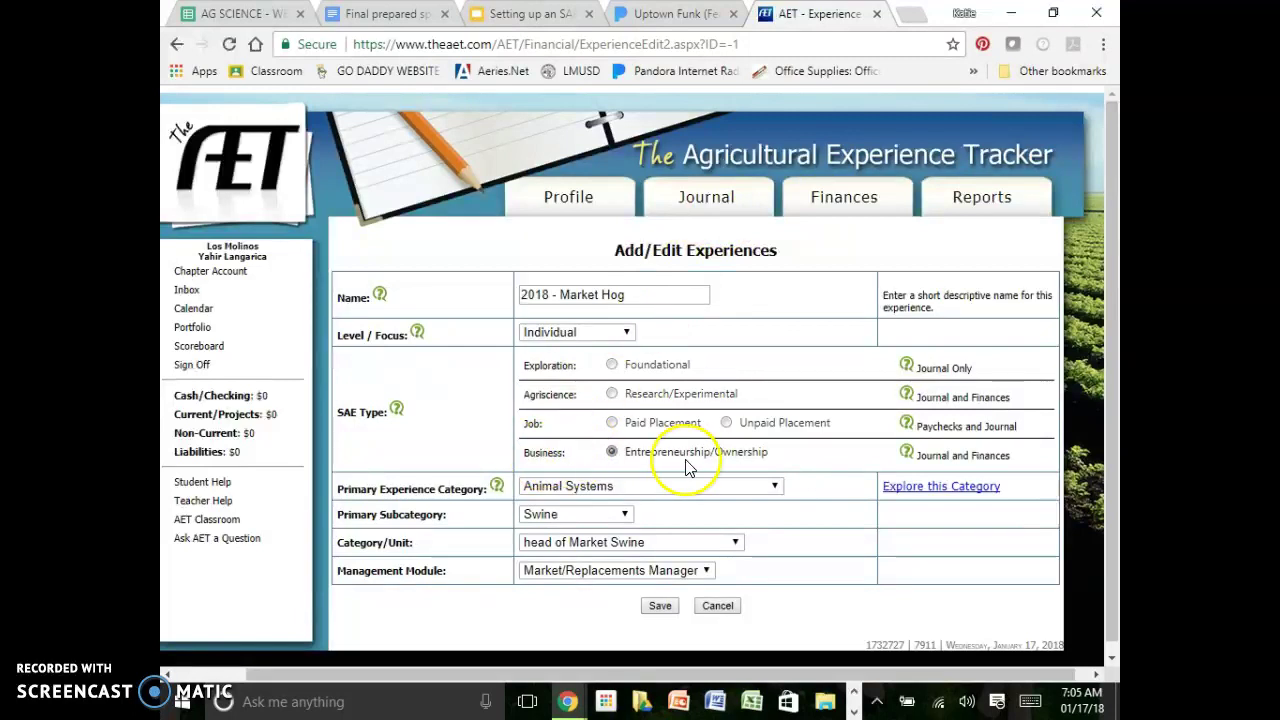
- Switch to the "Setting up an SAE - AET Record Book" presentation in Google Slides and go through slides 7 to 11
left_click(519, 18)
left_click(257, 483)
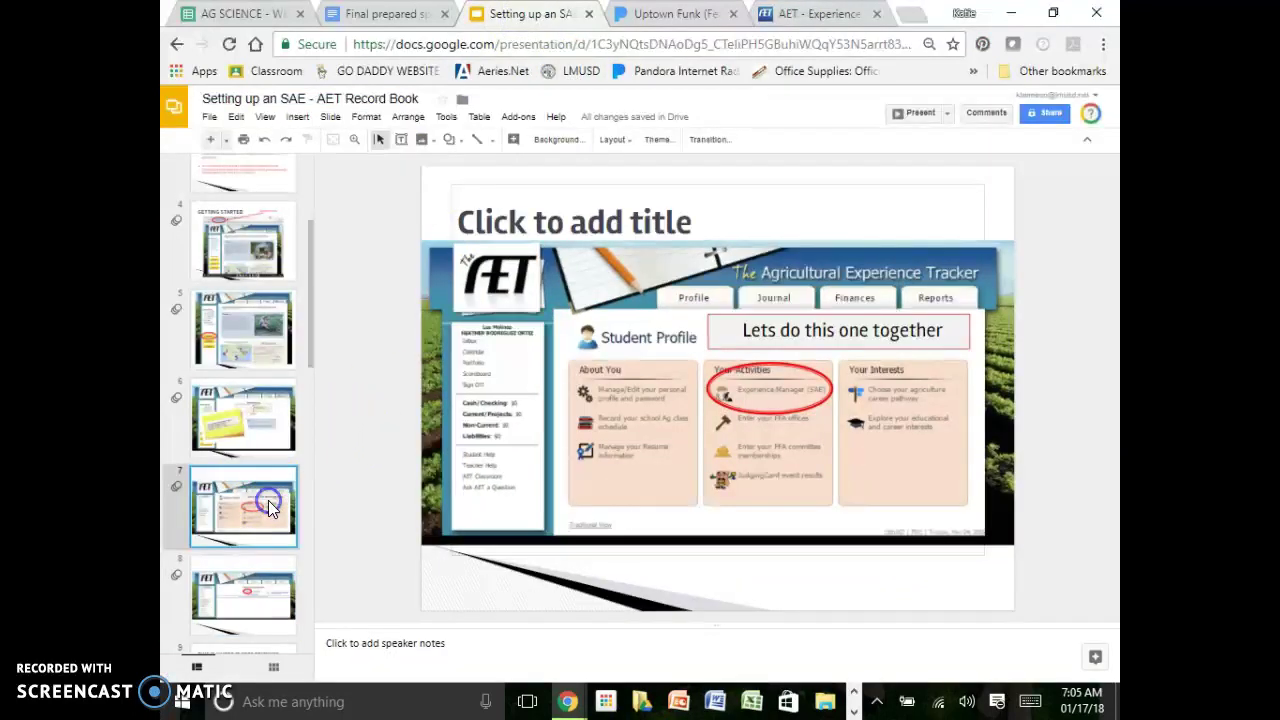
key("Down")
key("Down")
key("Down")
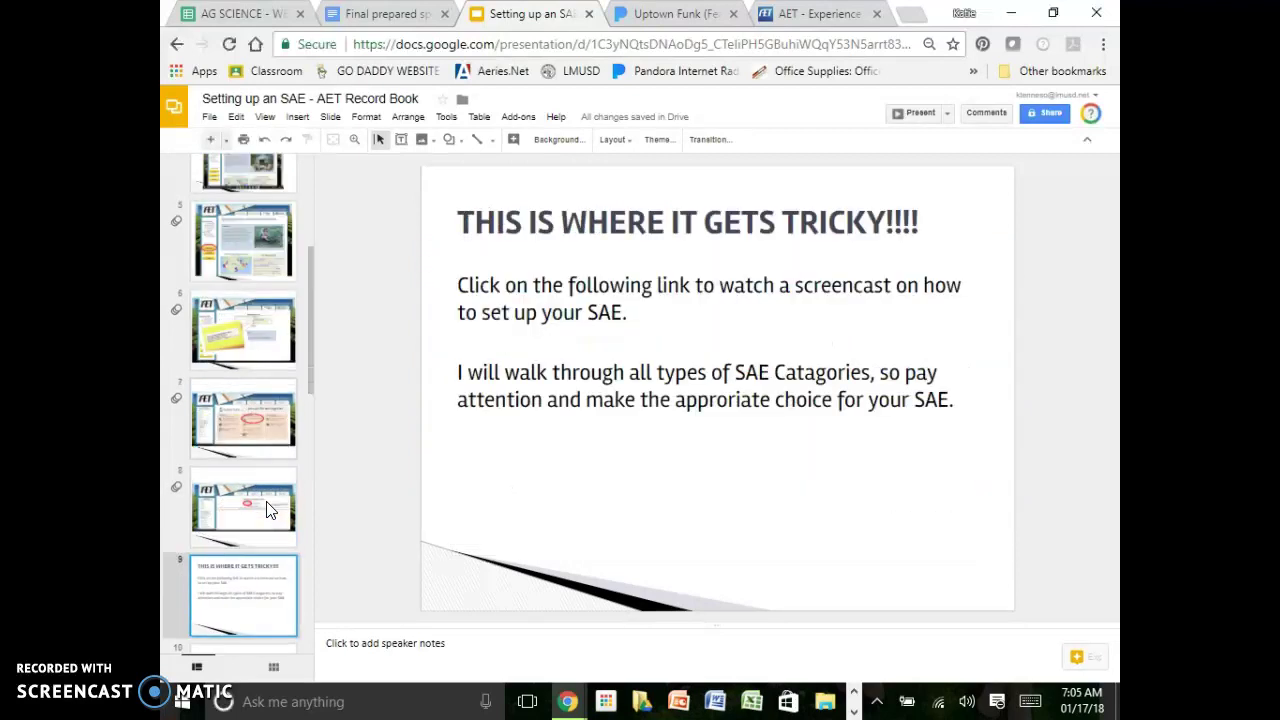
key("Down")
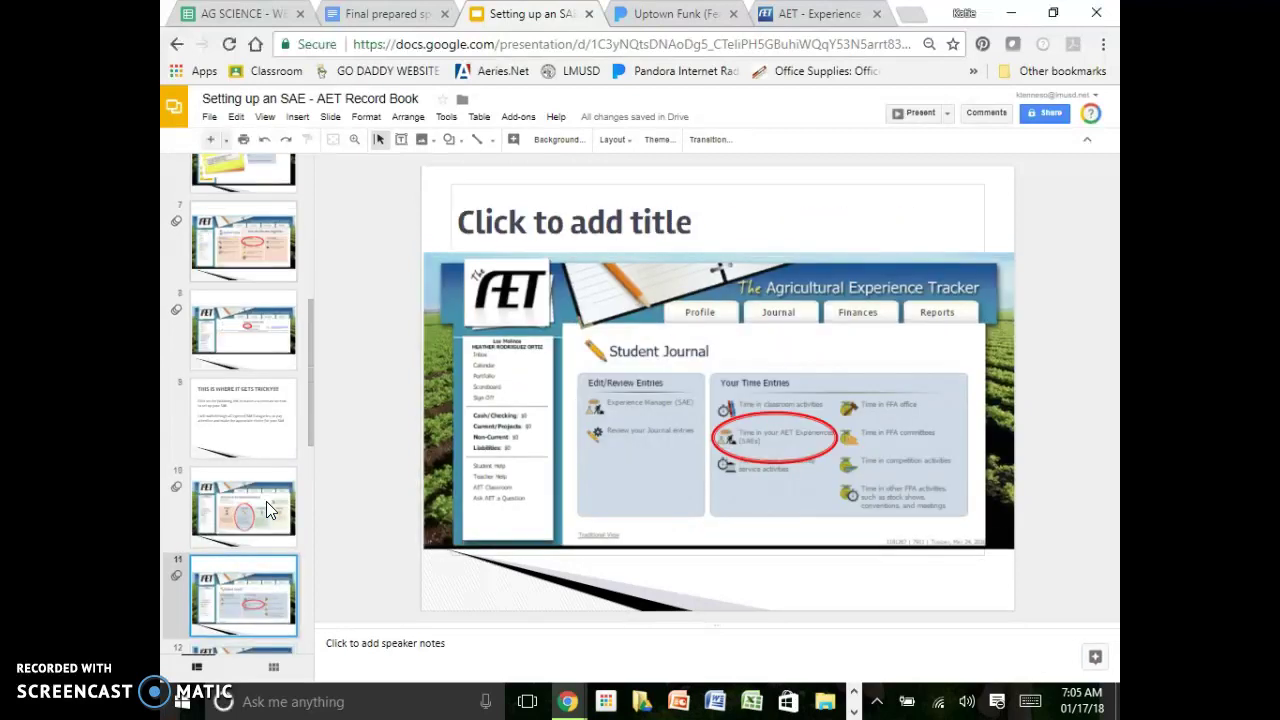
left_click(266, 501)
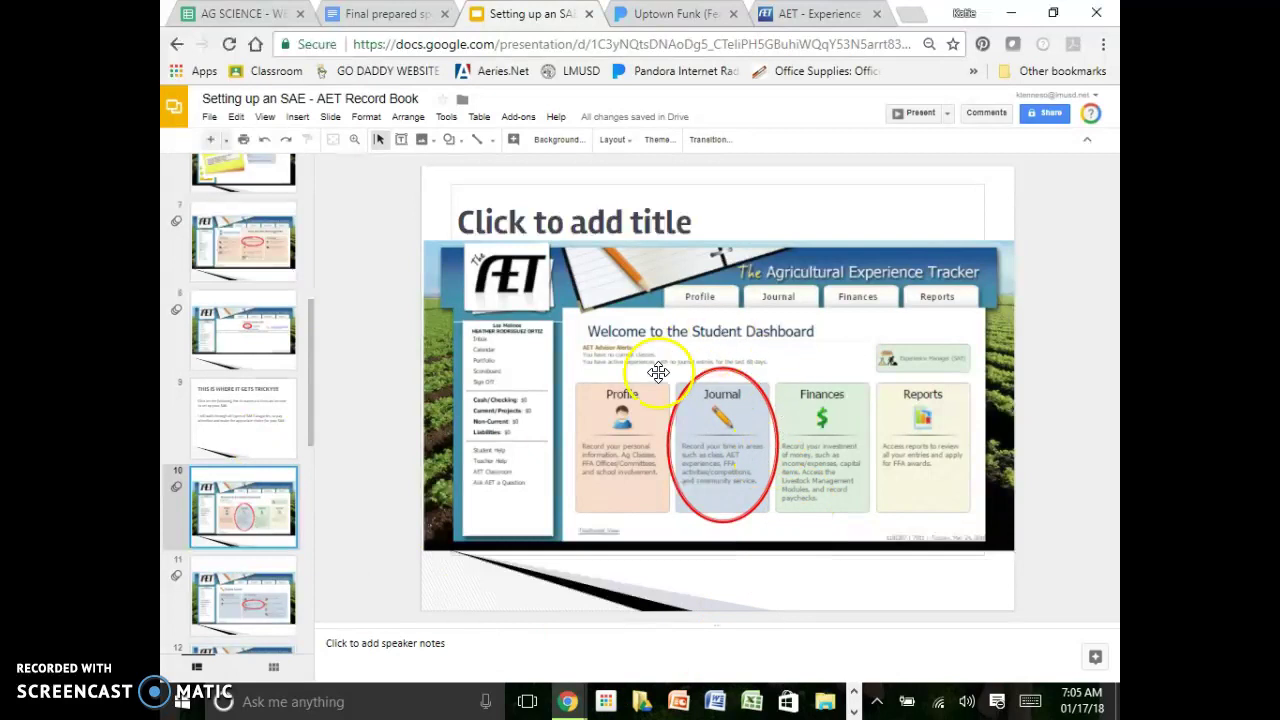
key("Down")
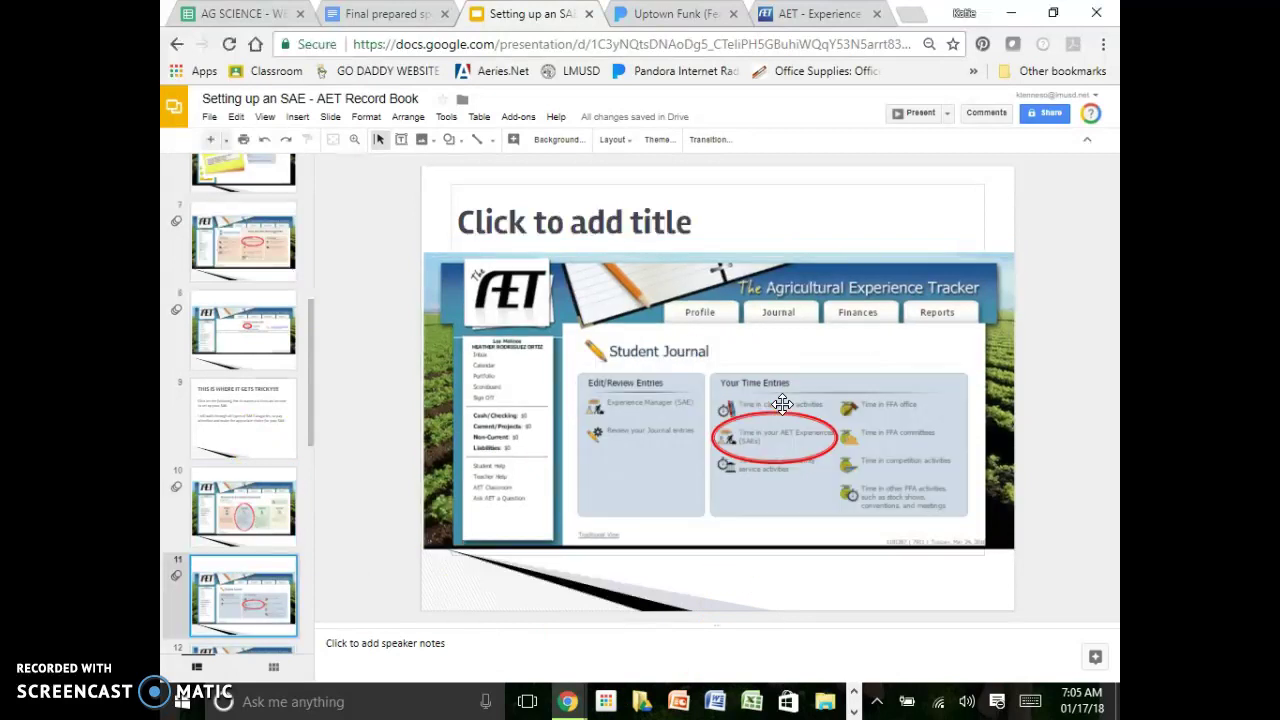